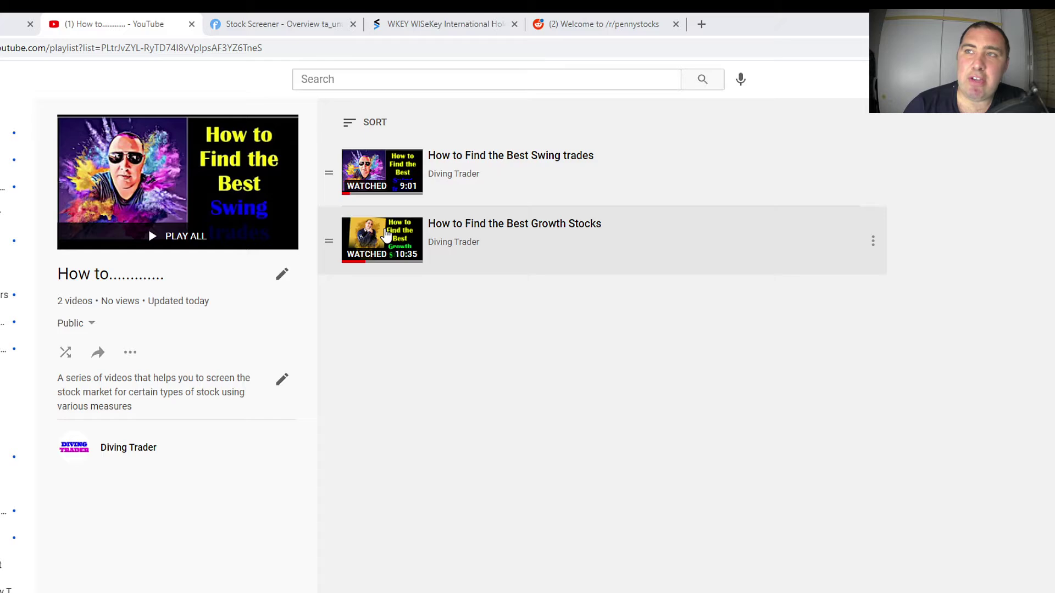
# - Switch to the Finviz stock screener and look through the list of saved presets
pyautogui.click(279, 29)
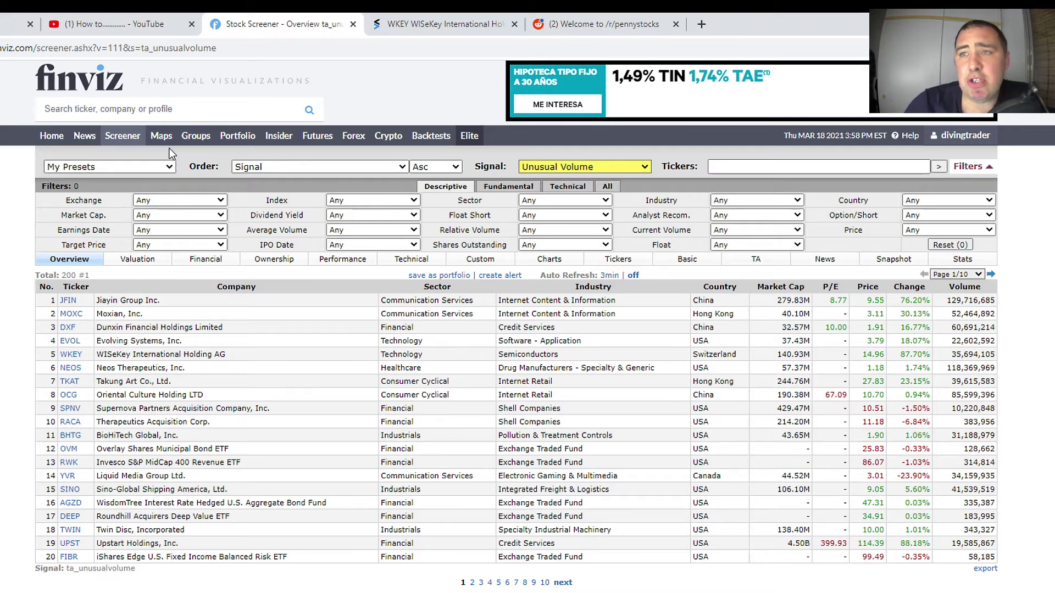
pyautogui.click(146, 170)
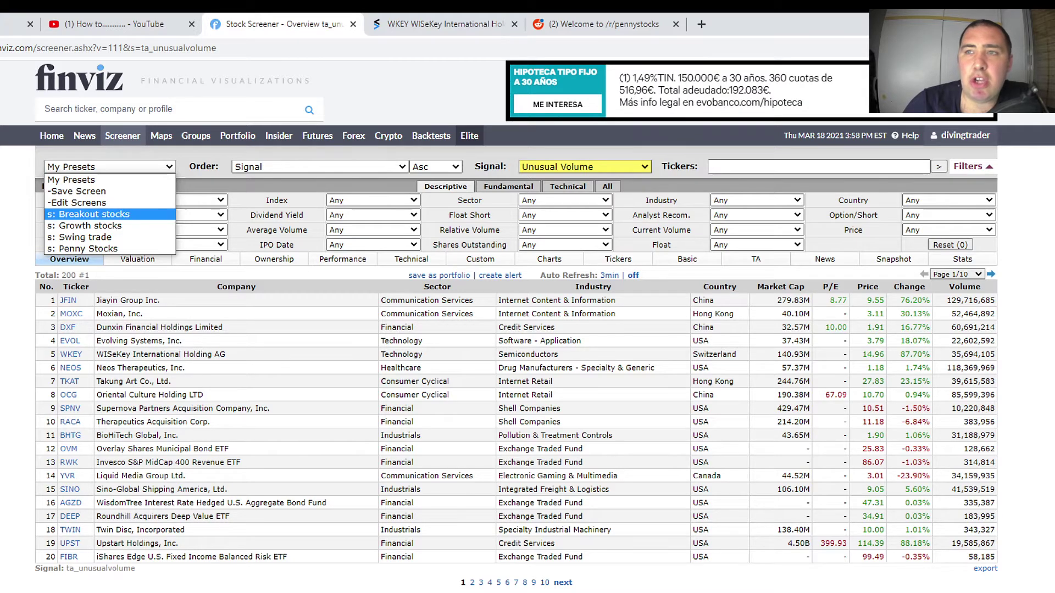
pyautogui.press('Escape')
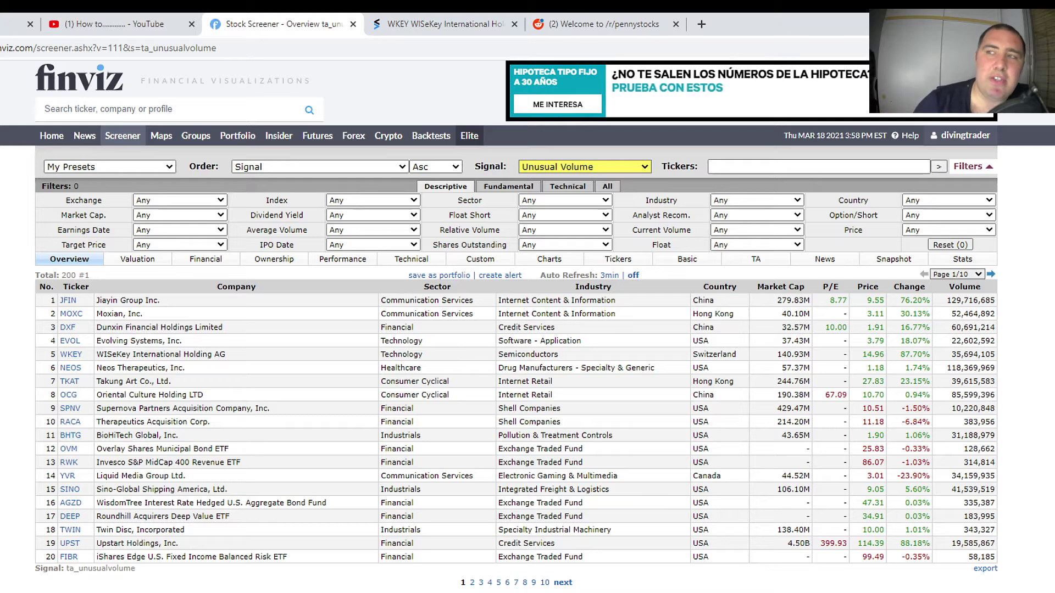
# - Open a fresh stock screener from the Finviz home page and set its signal to Unusual Volume
pyautogui.click(53, 137)
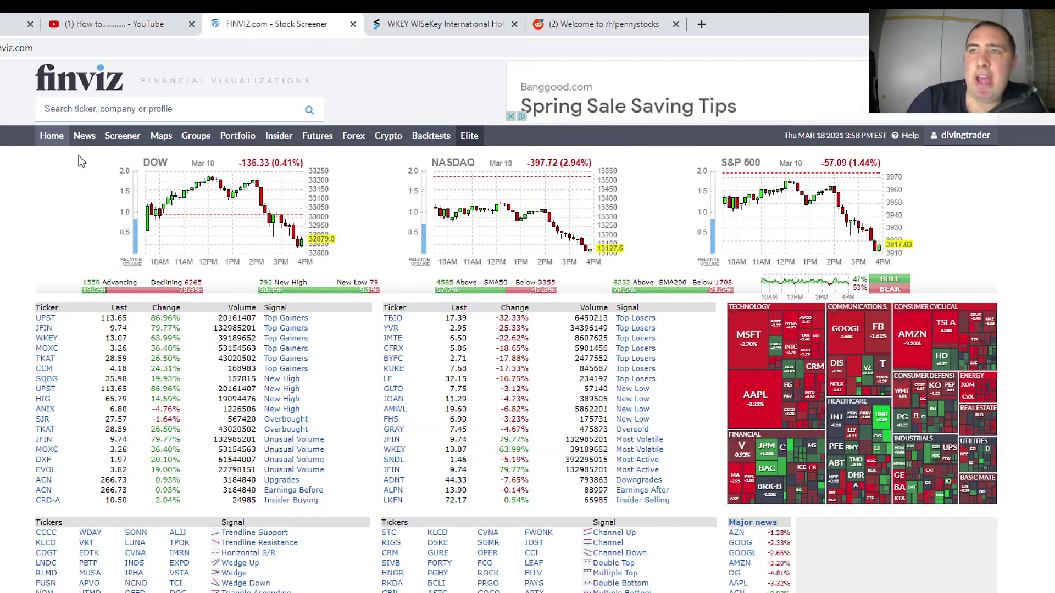
pyautogui.click(123, 138)
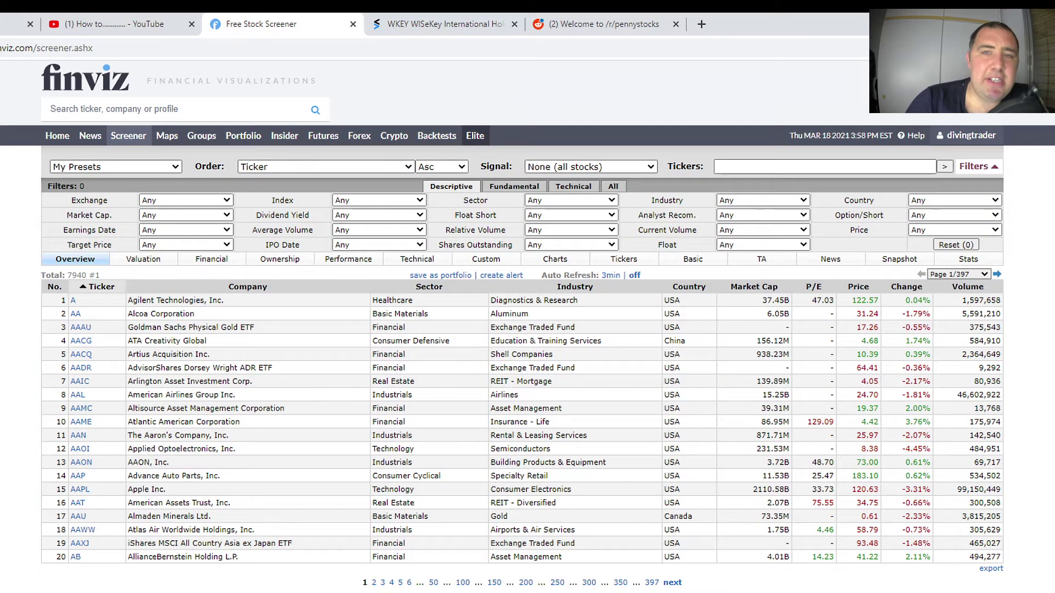
pyautogui.click(648, 167)
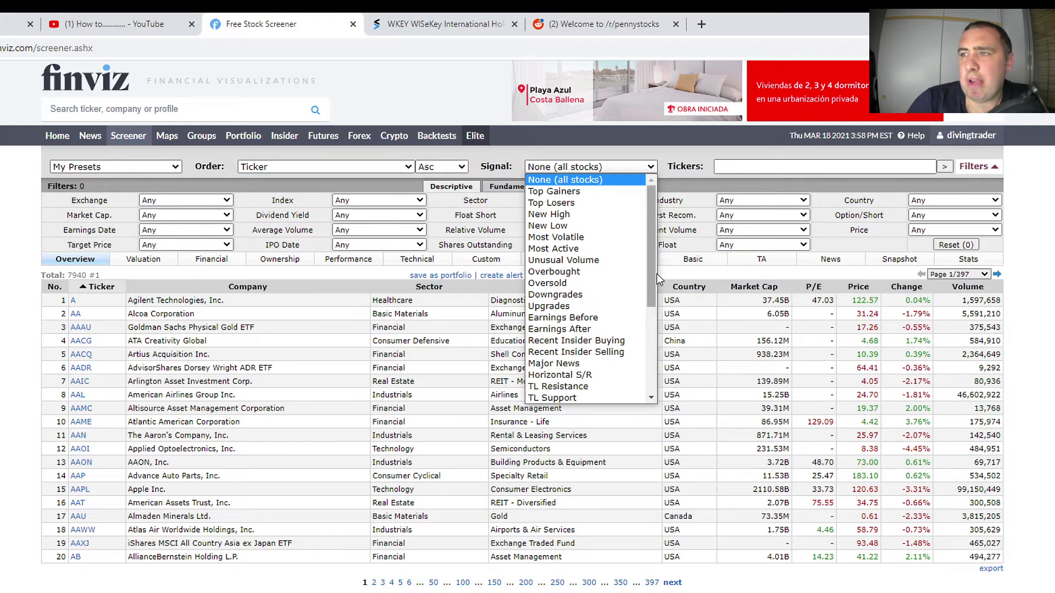
pyautogui.click(632, 260)
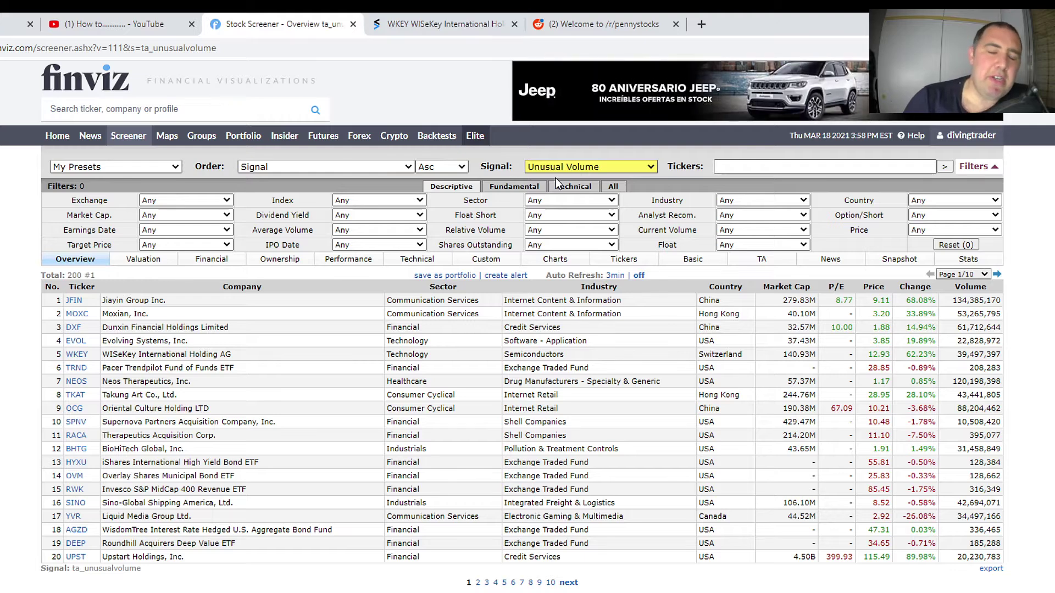
# - Load the saved Penny Stocks preset and set its market cap filter to -Mid (under $10bln)
pyautogui.moveTo(295, 218)
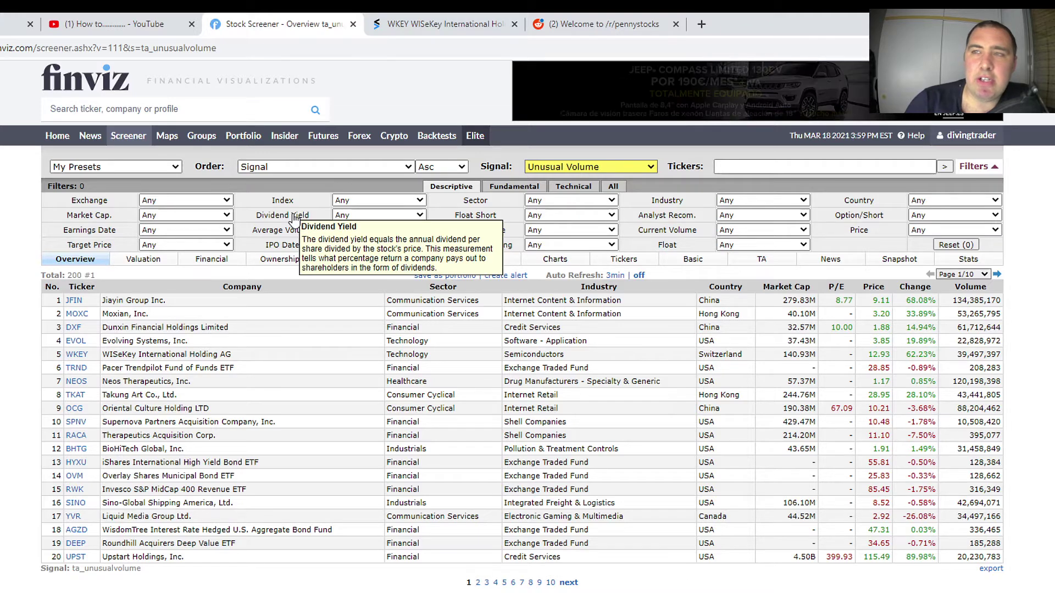
pyautogui.click(137, 168)
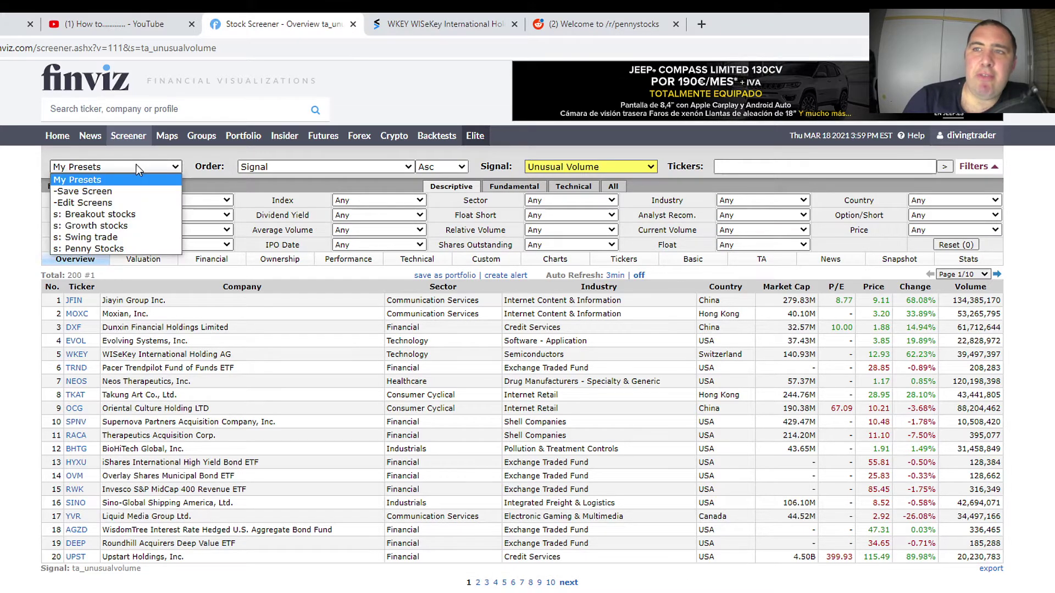
pyautogui.click(91, 250)
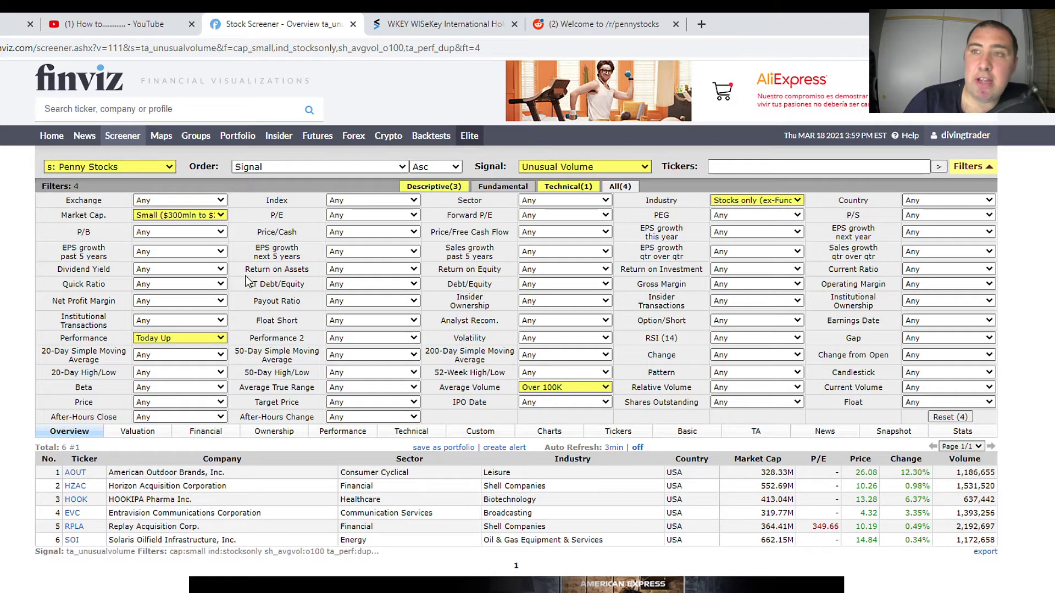
pyautogui.click(159, 215)
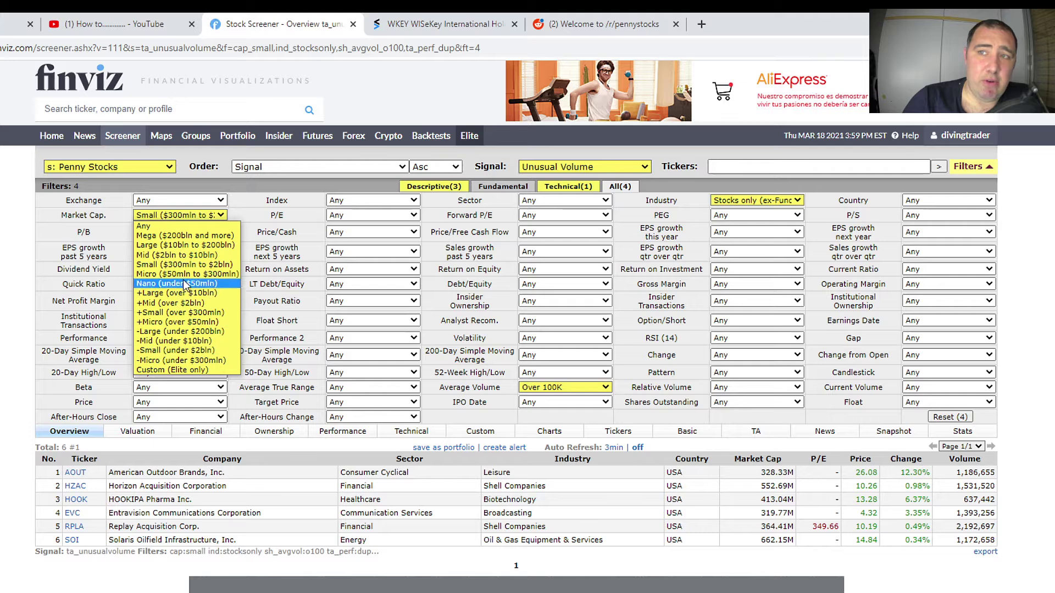
pyautogui.click(189, 343)
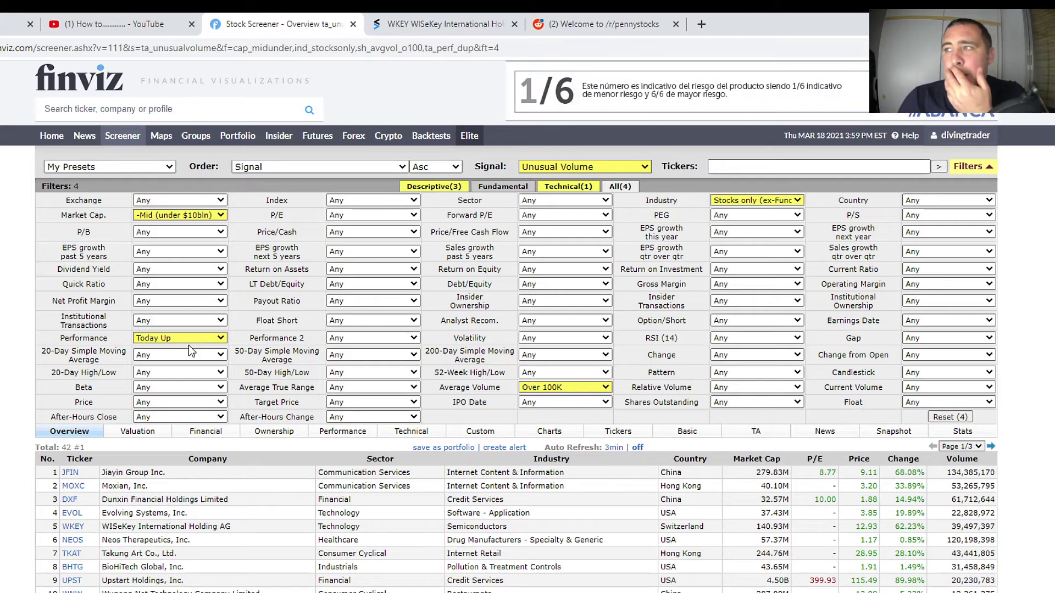
# - Keep the industry filter at Stocks only (ex-Funds) and set the average volume filter to Over 300K
pyautogui.click(777, 200)
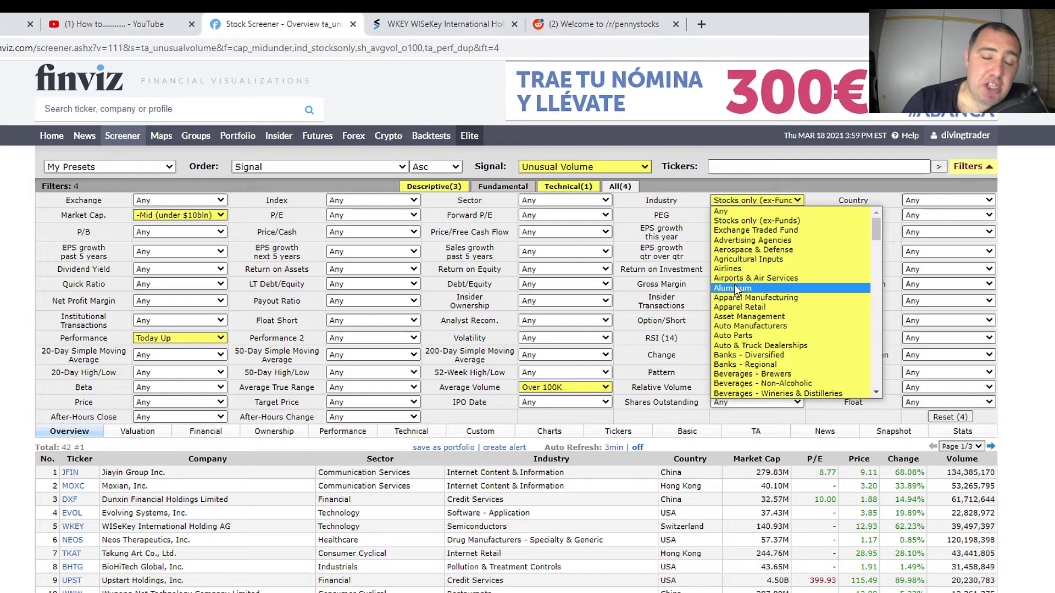
pyautogui.click(749, 226)
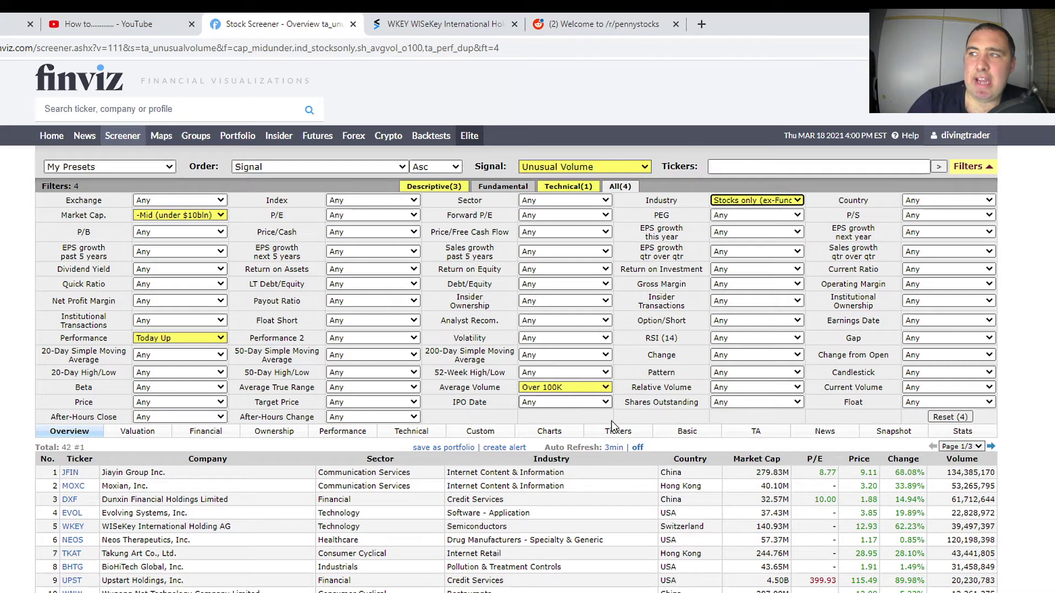
pyautogui.click(598, 389)
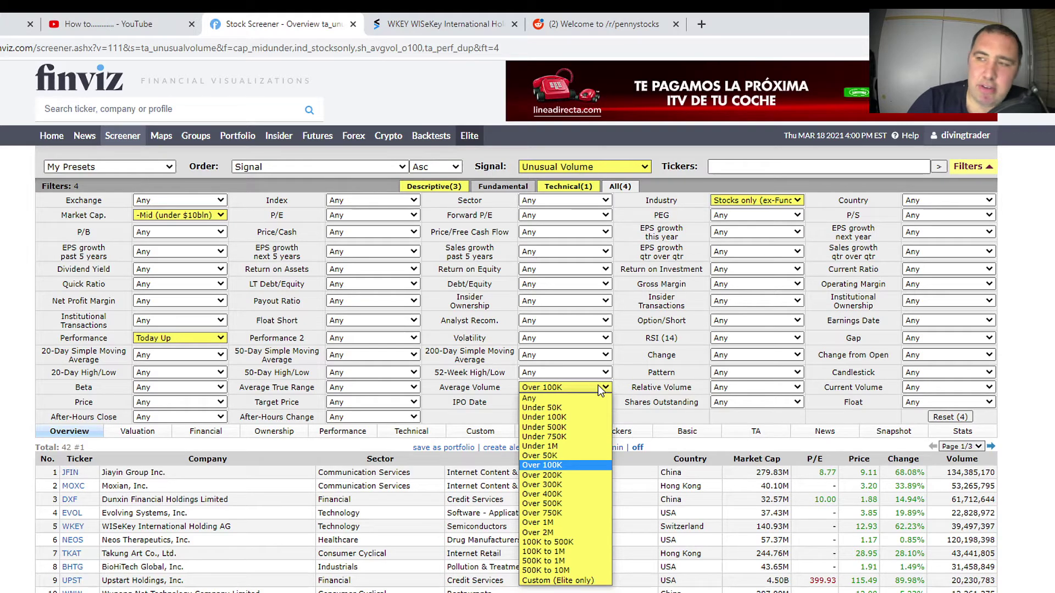
pyautogui.click(571, 485)
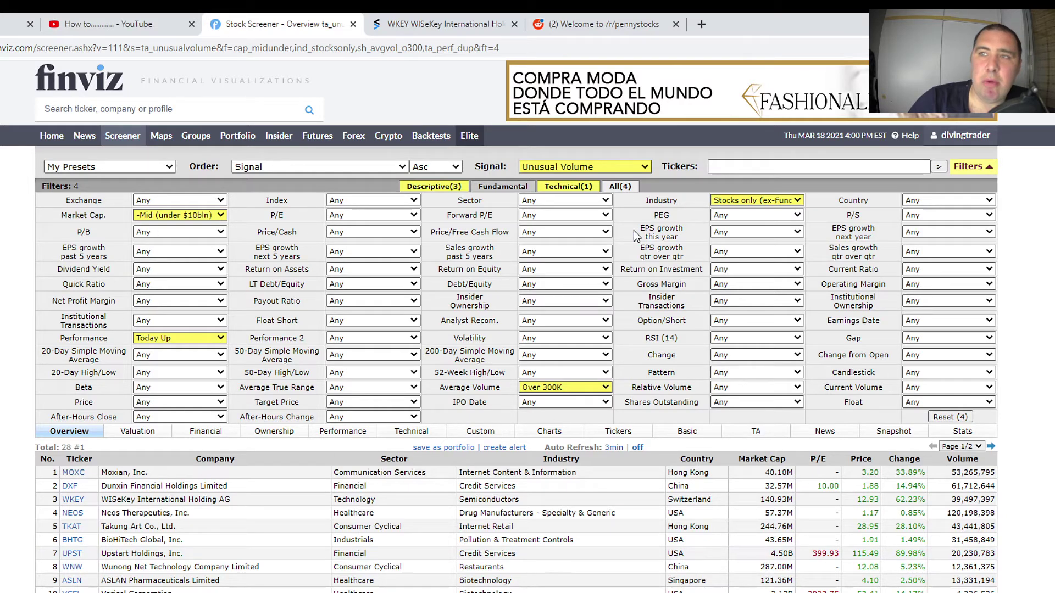
pyautogui.click(170, 168)
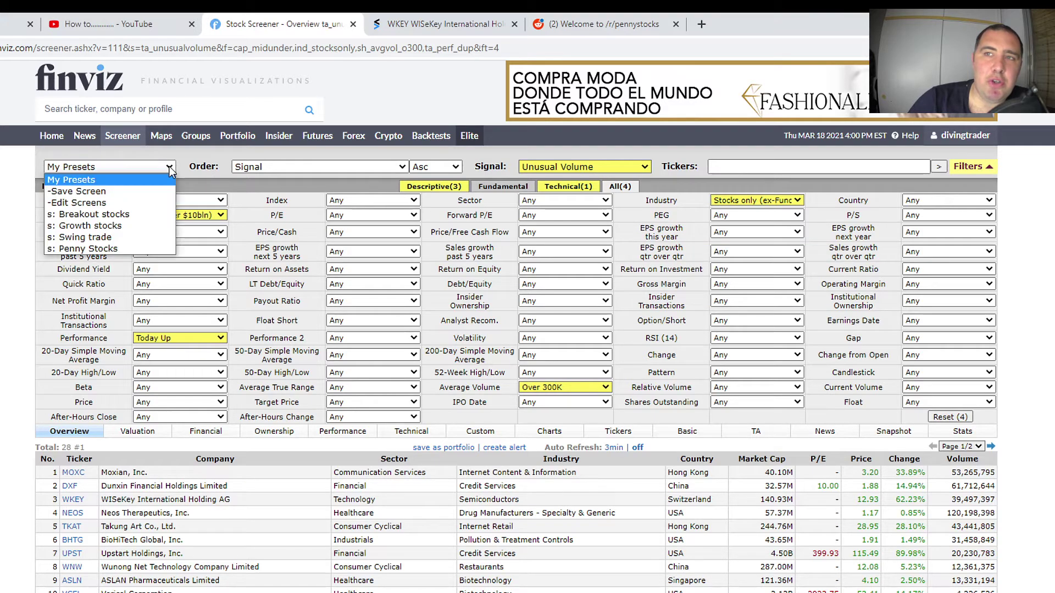
pyautogui.click(87, 193)
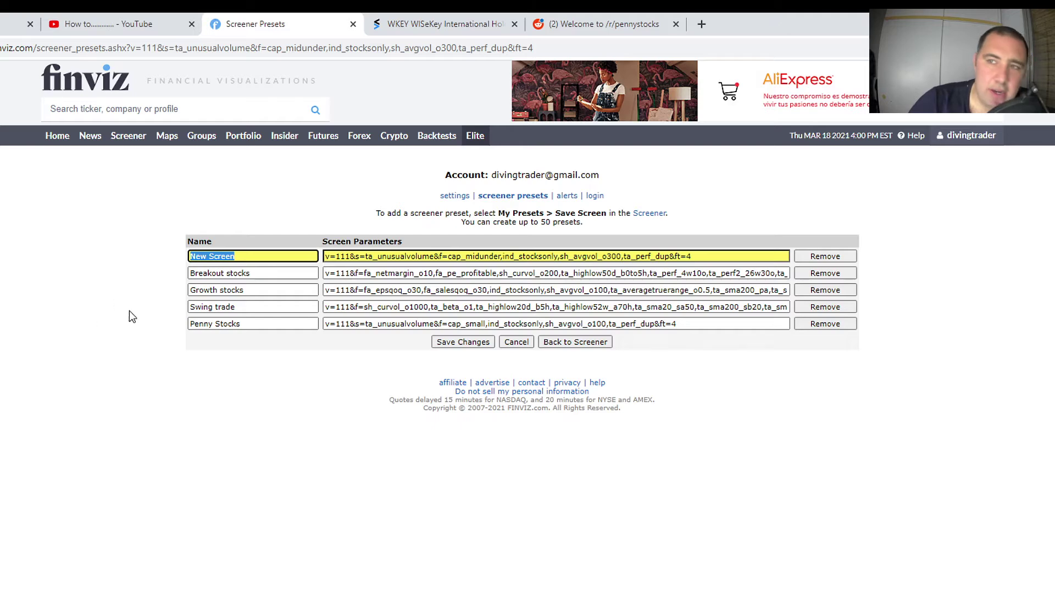
pyautogui.click(111, 321)
pyautogui.click(556, 345)
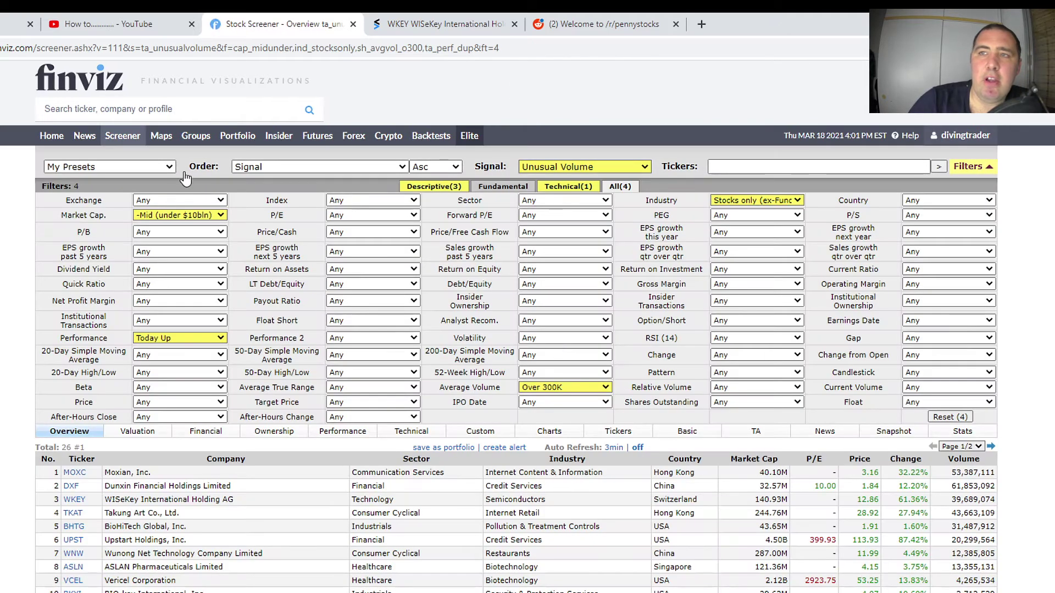
pyautogui.click(170, 167)
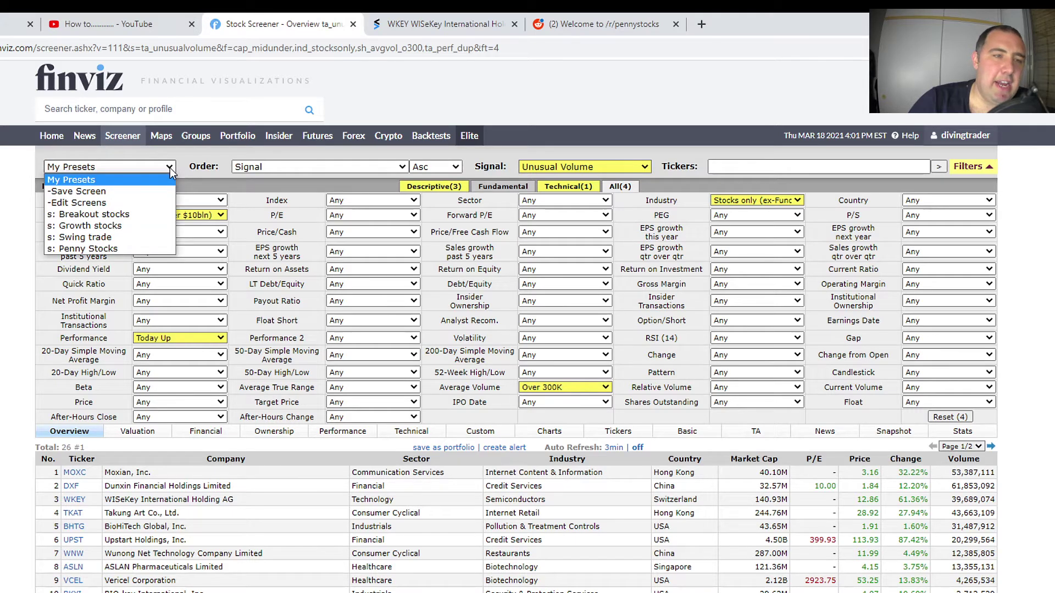
pyautogui.click(171, 167)
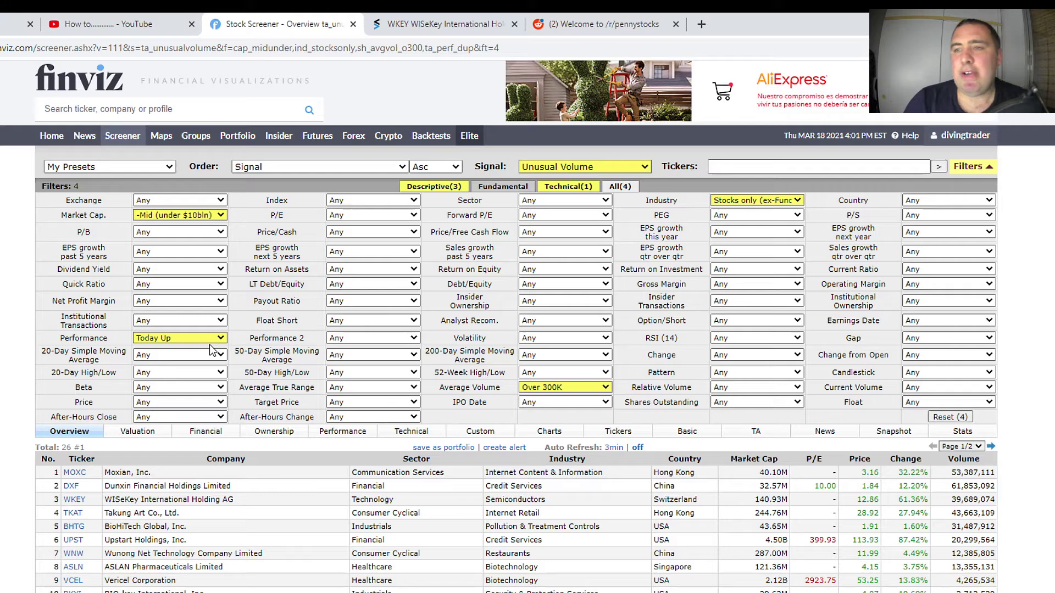
# - Try a Beta filter of Over 0.5 on the screened stocks and set it back to Any
pyautogui.scroll(-2, 237, 357)
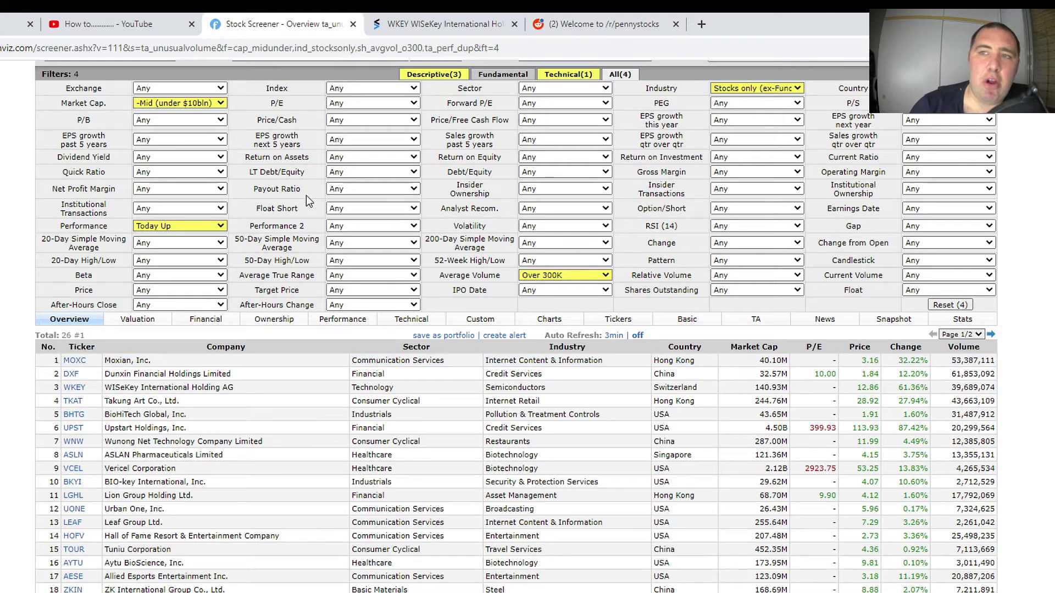
pyautogui.click(202, 276)
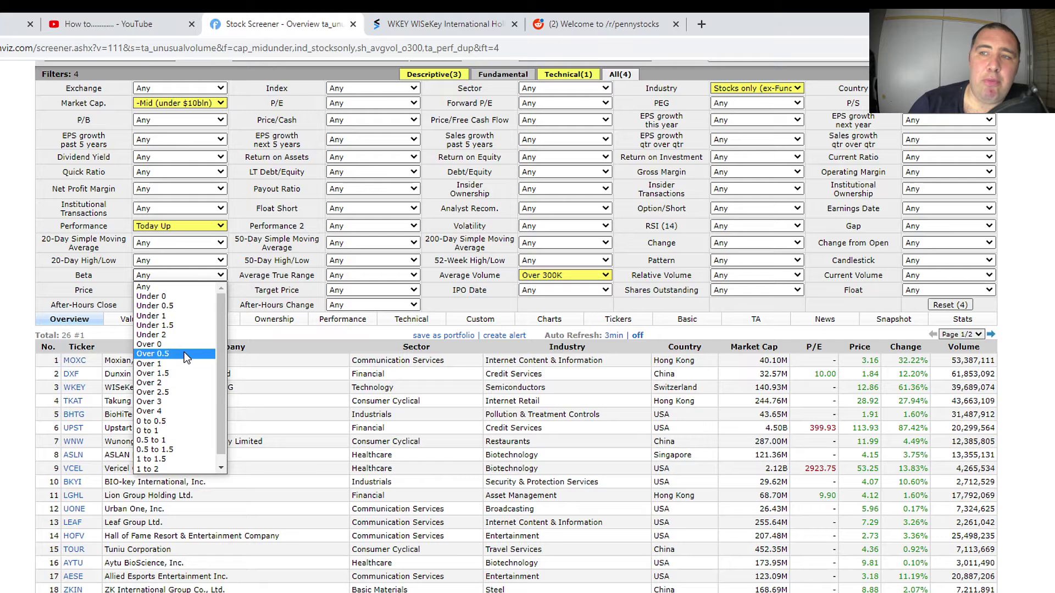
pyautogui.click(165, 354)
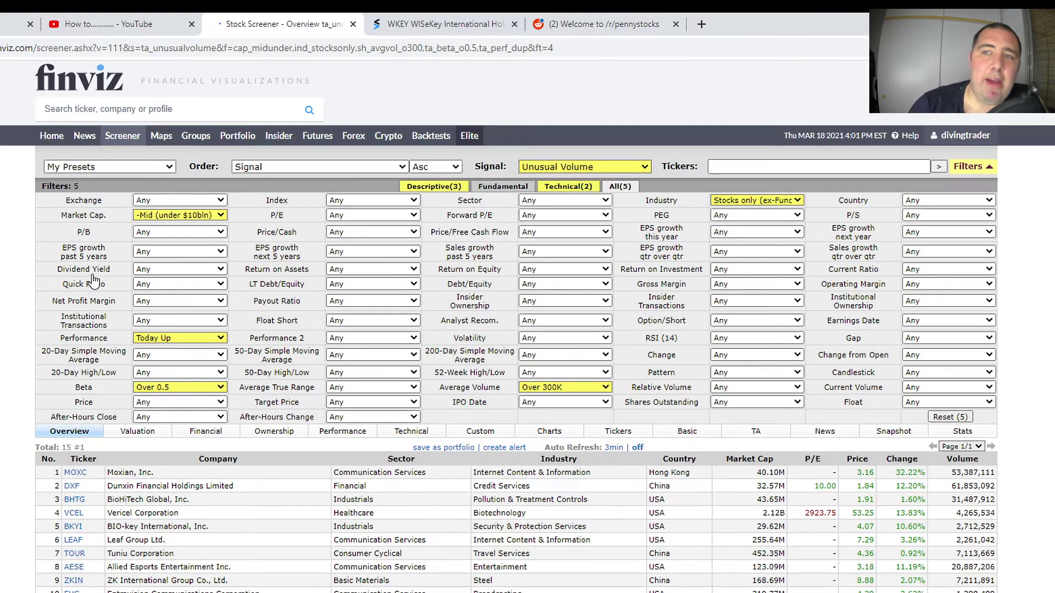
pyautogui.moveTo(86, 390)
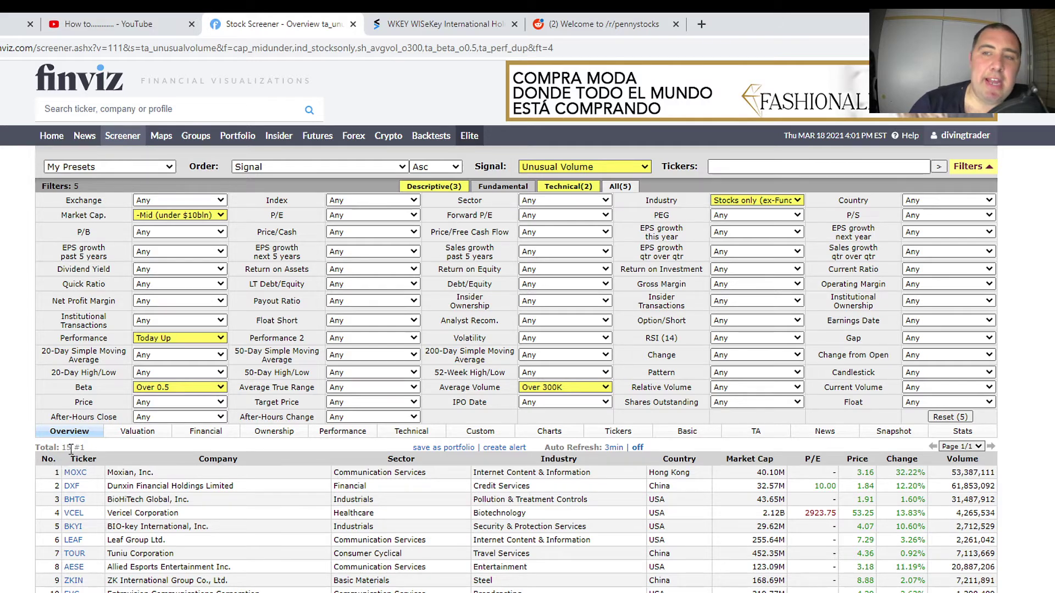
pyautogui.click(184, 390)
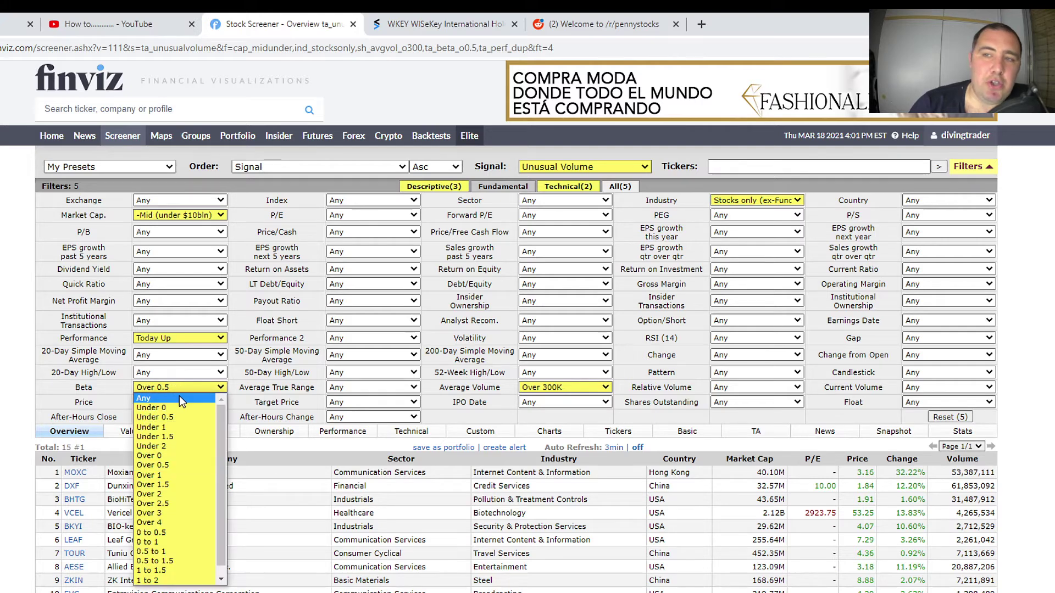
pyautogui.click(179, 398)
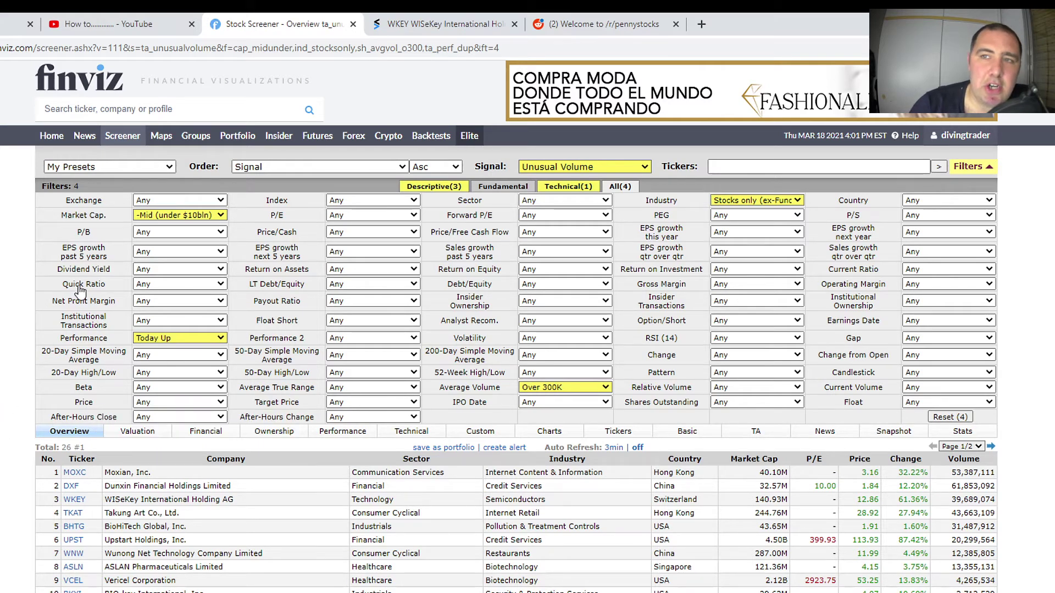
pyautogui.moveTo(80, 287)
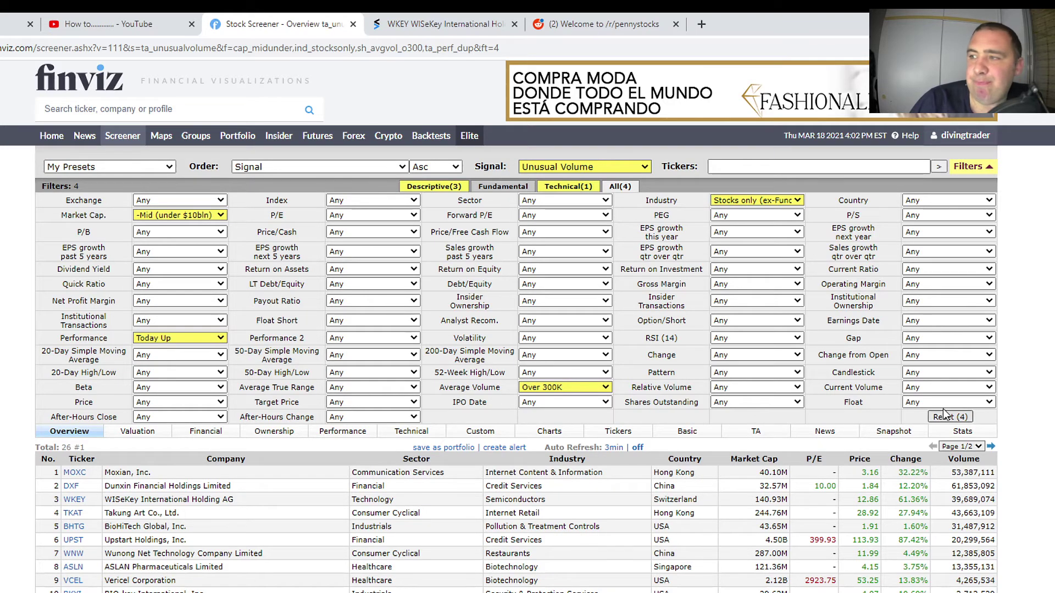
# - Sort the screened stocks by Change in descending order
pyautogui.scroll(-2, 928, 382)
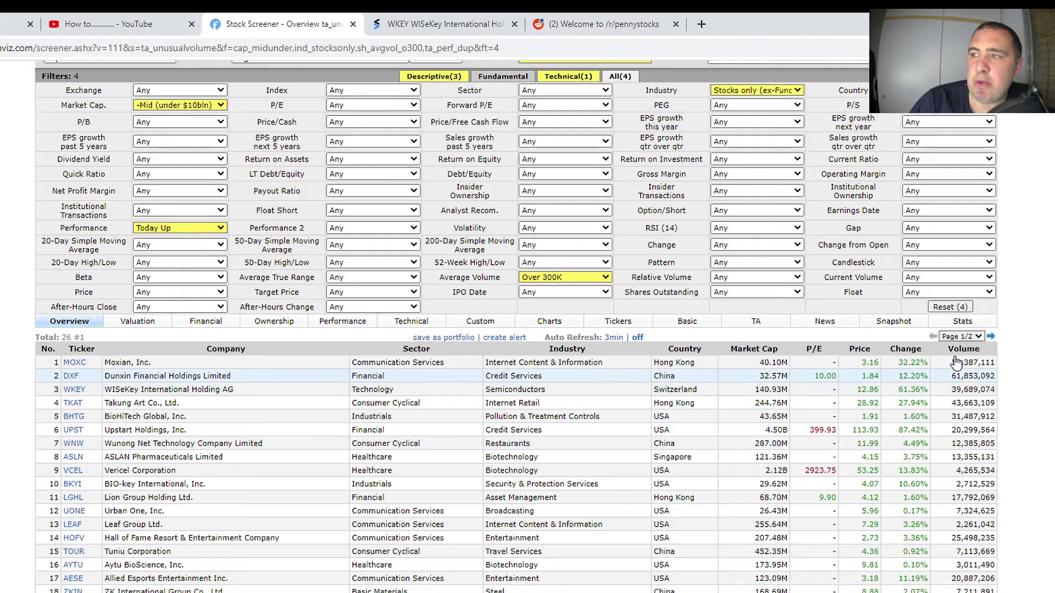
pyautogui.click(915, 356)
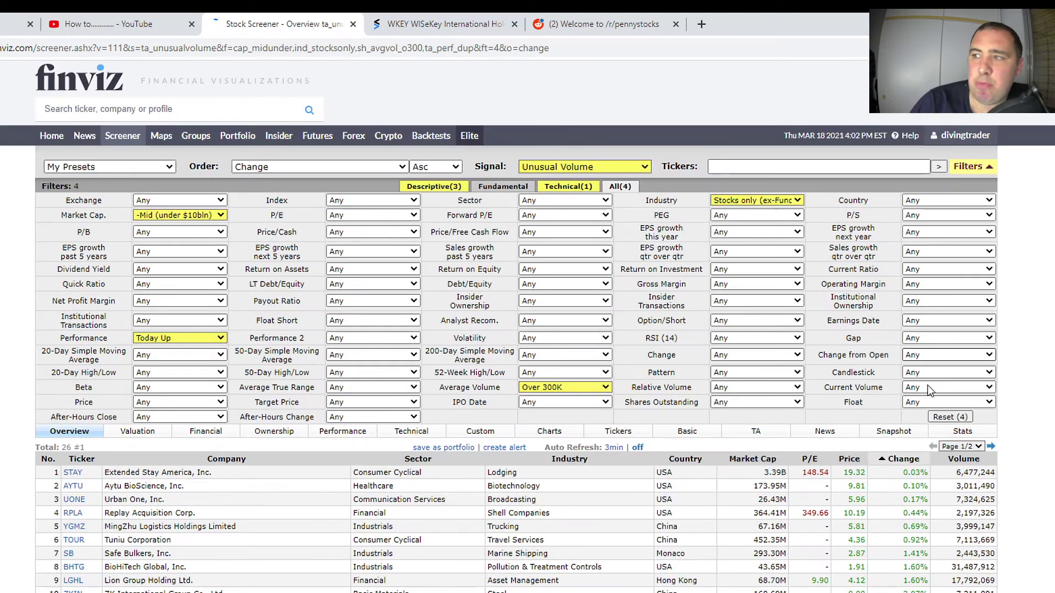
pyautogui.click(904, 464)
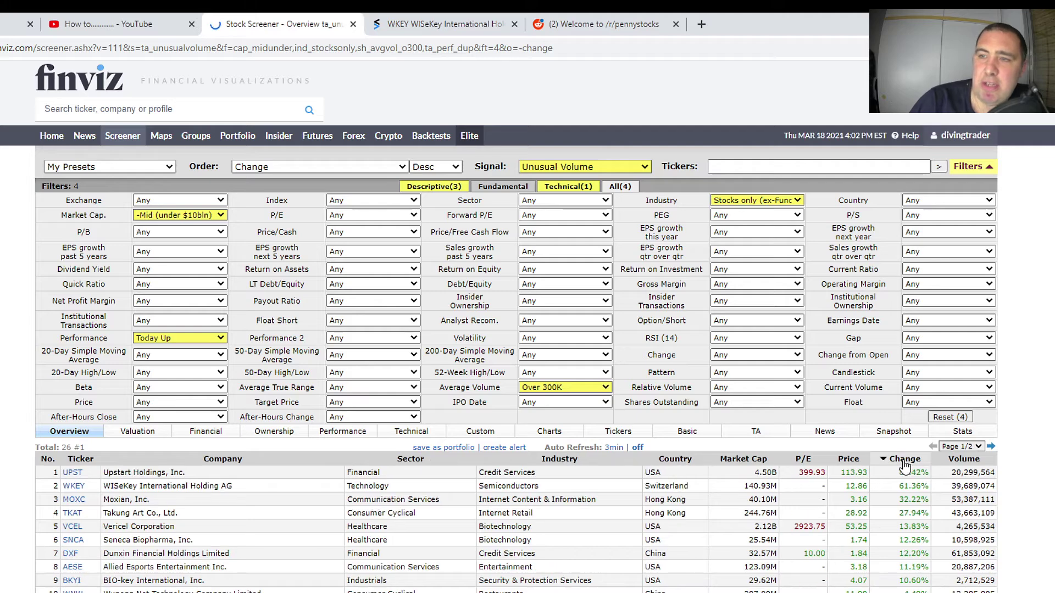
pyautogui.scroll(-2, 835, 476)
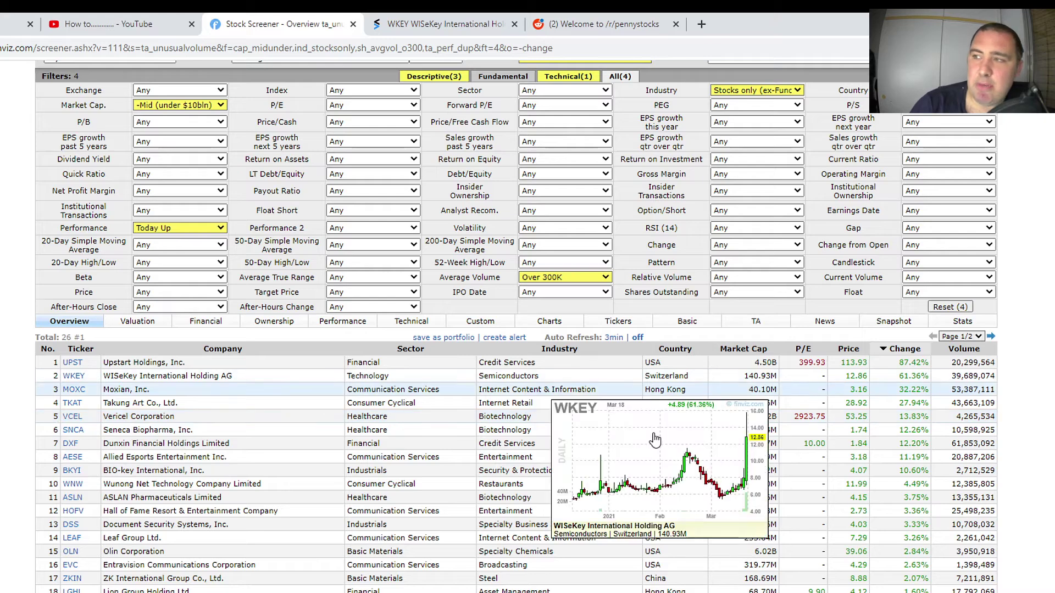
pyautogui.moveTo(86, 376)
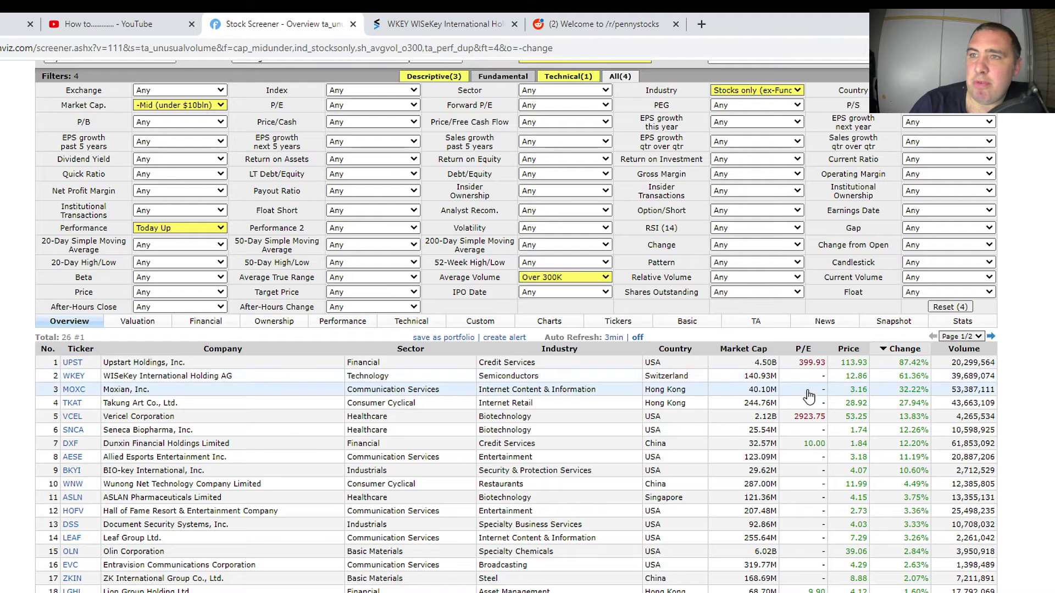
# - Set the screener's market cap filter to -Small (under $2bln)
pyautogui.scroll(1, 880, 392)
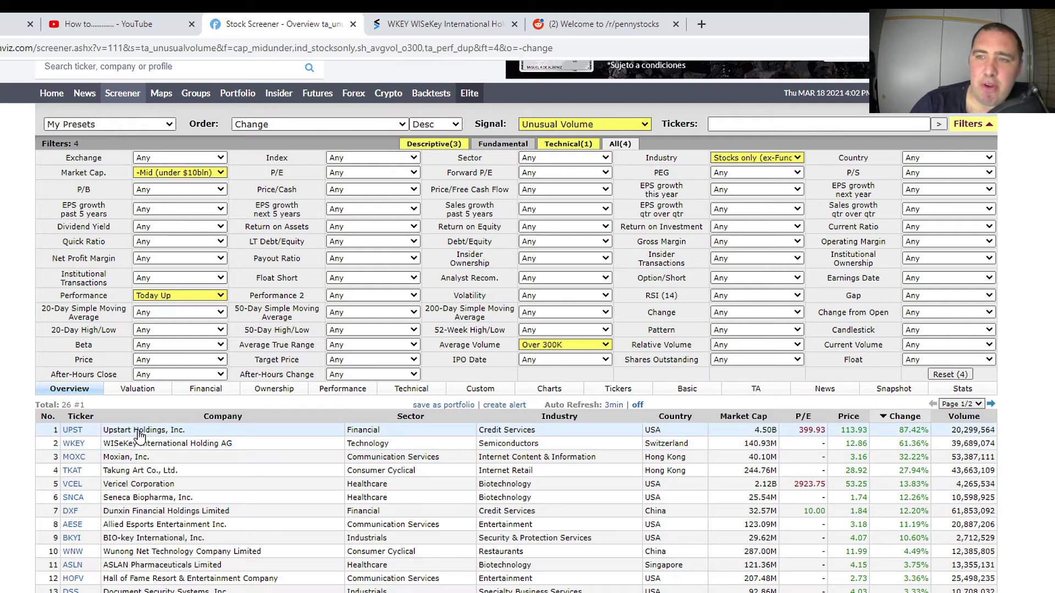
pyautogui.click(202, 175)
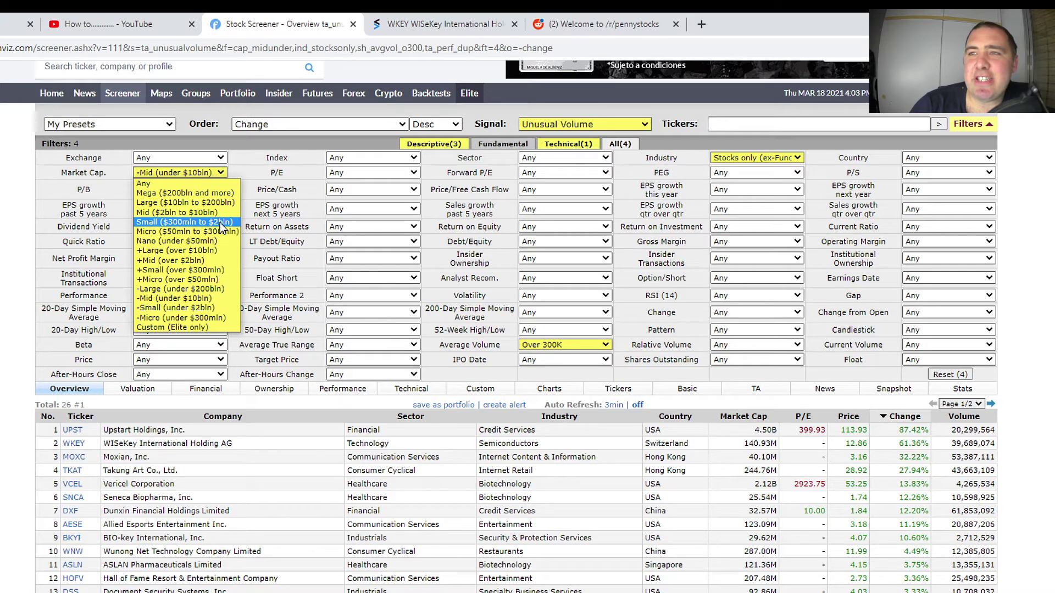
pyautogui.click(204, 308)
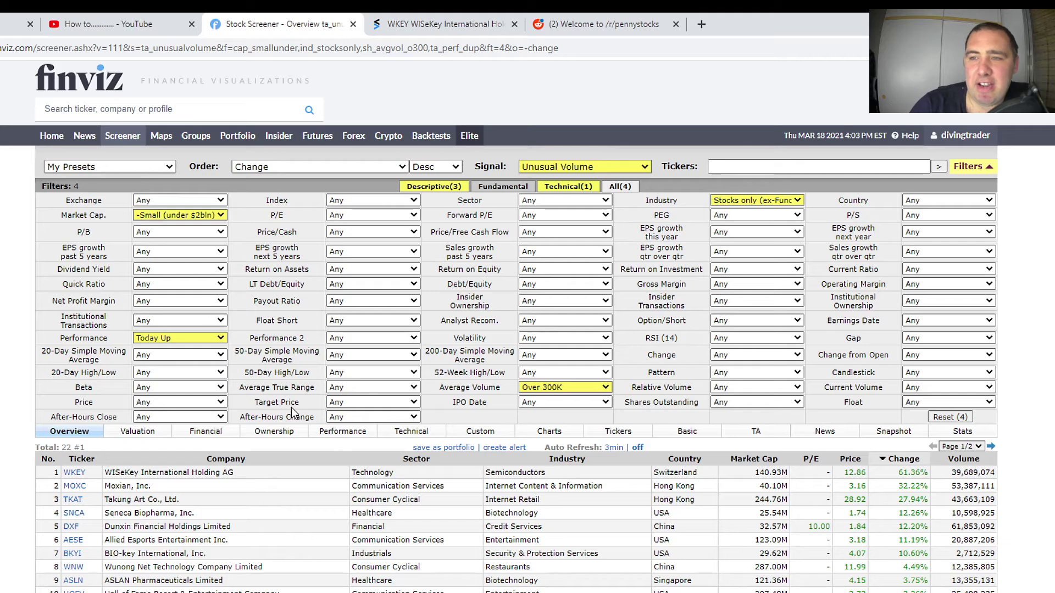
# - Sort the screened stocks by Change in ascending order and switch the sorting back to descending
pyautogui.scroll(-2, 789, 434)
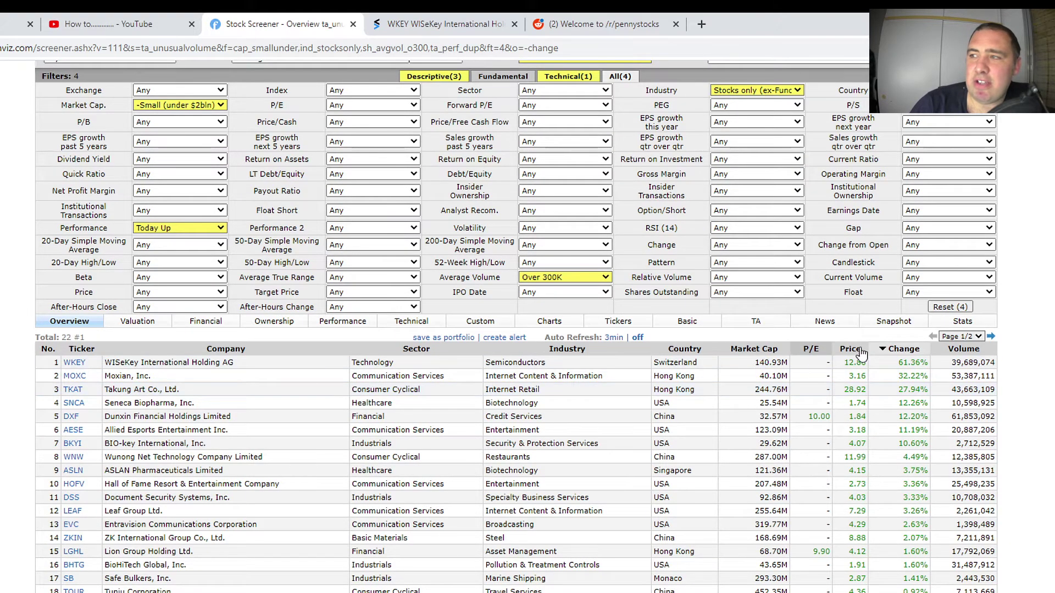
pyautogui.click(914, 349)
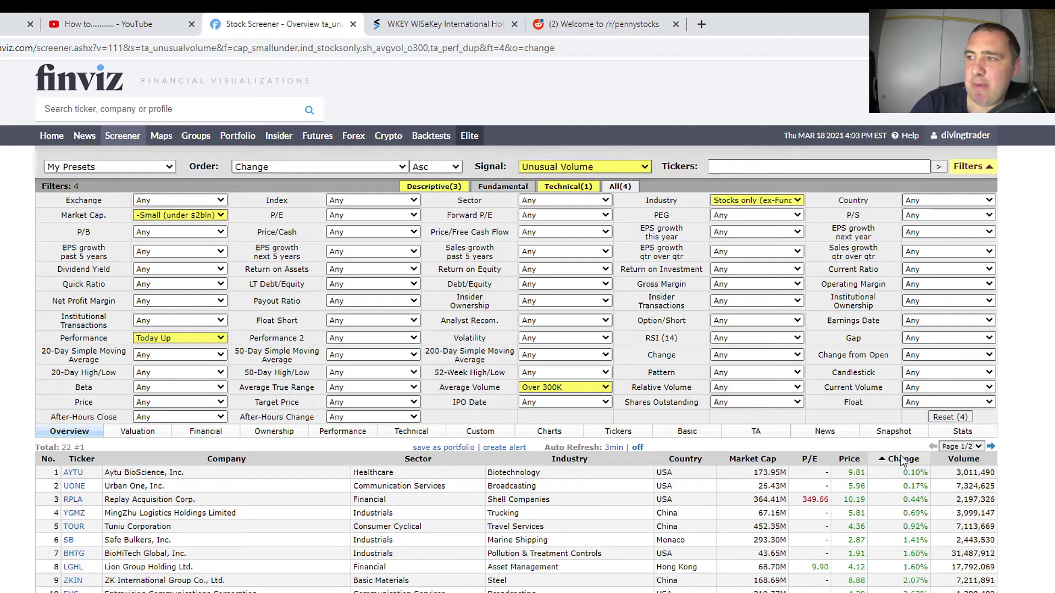
pyautogui.click(903, 461)
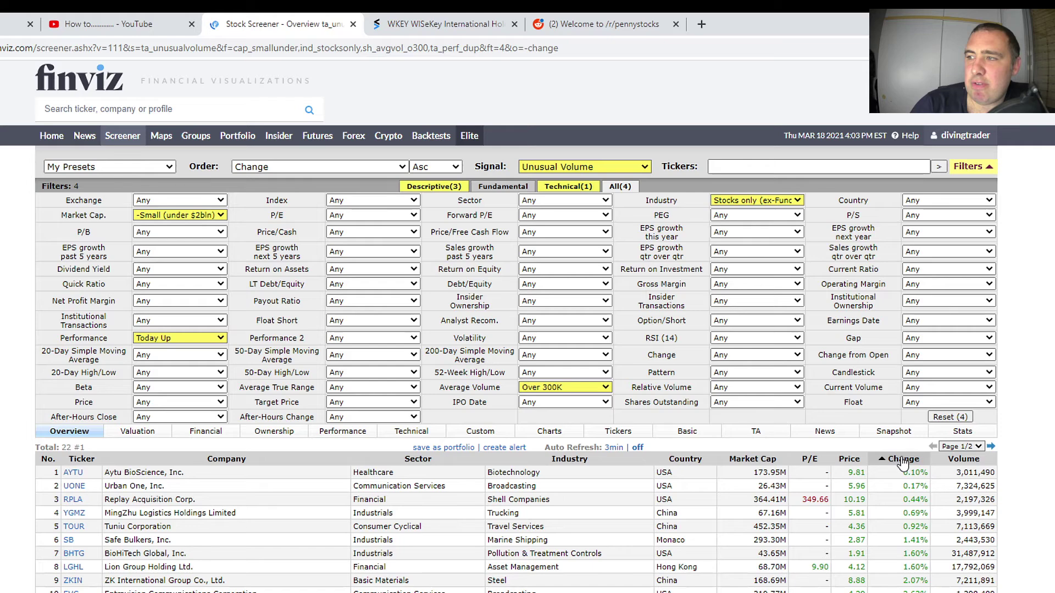
pyautogui.scroll(-1, 912, 435)
pyautogui.scroll(-2, 912, 435)
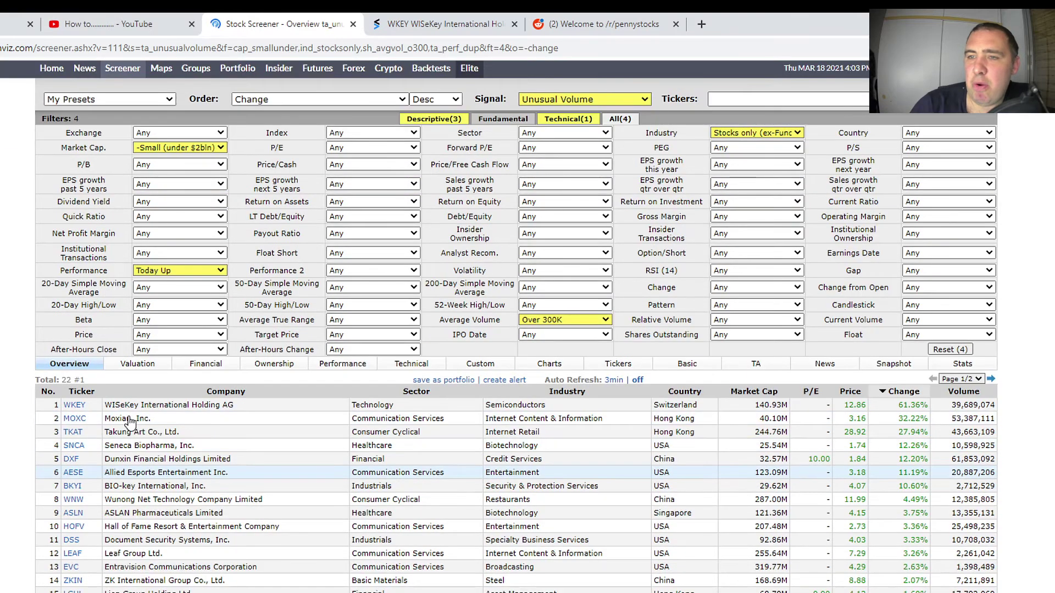
# - Display the screened stocks in the Charts view and look over their daily price charts
pyautogui.scroll(-2, 164, 479)
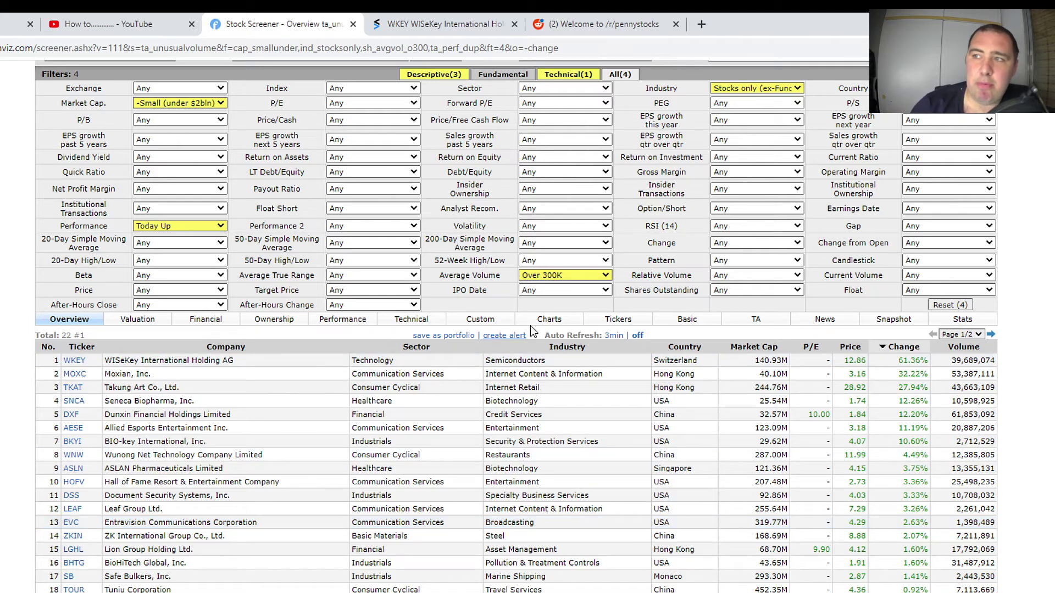
pyautogui.click(552, 324)
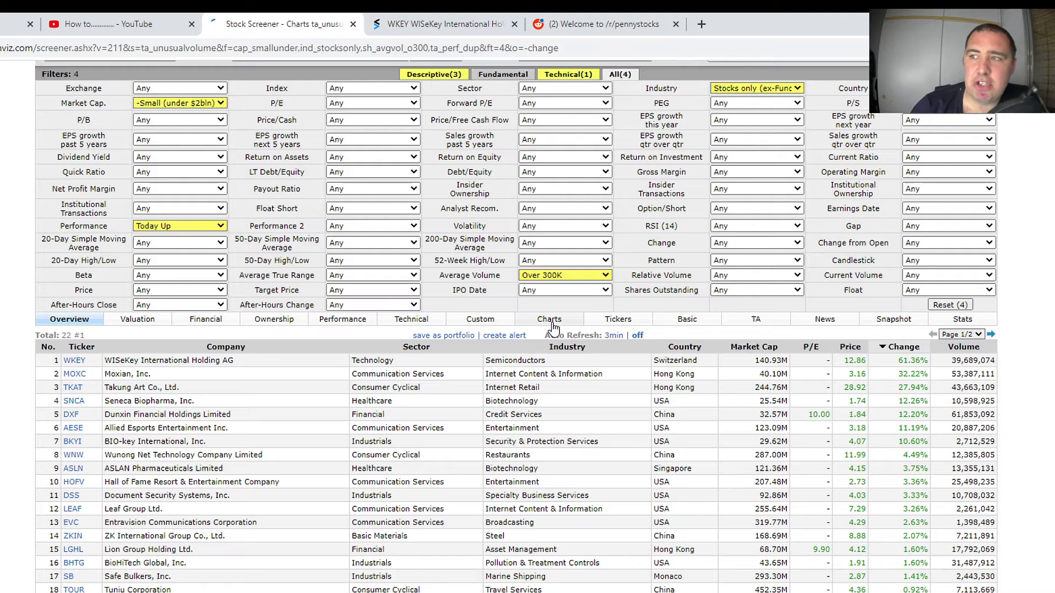
pyautogui.scroll(-3, 275, 444)
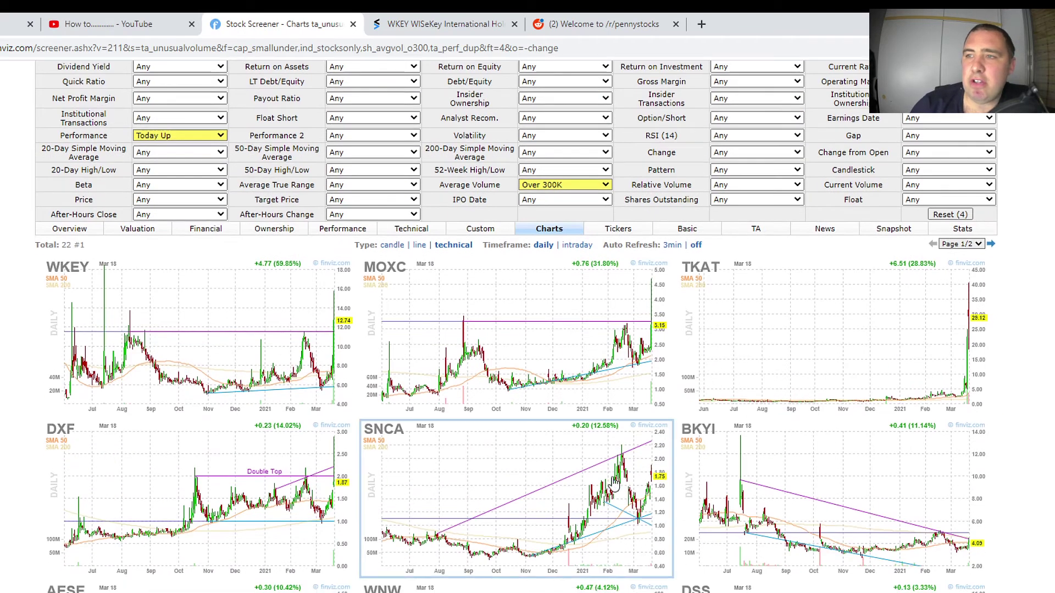
# - Open the WKEY quote page and examine its daily chart, fundamentals and recent news headlines
pyautogui.click(224, 341)
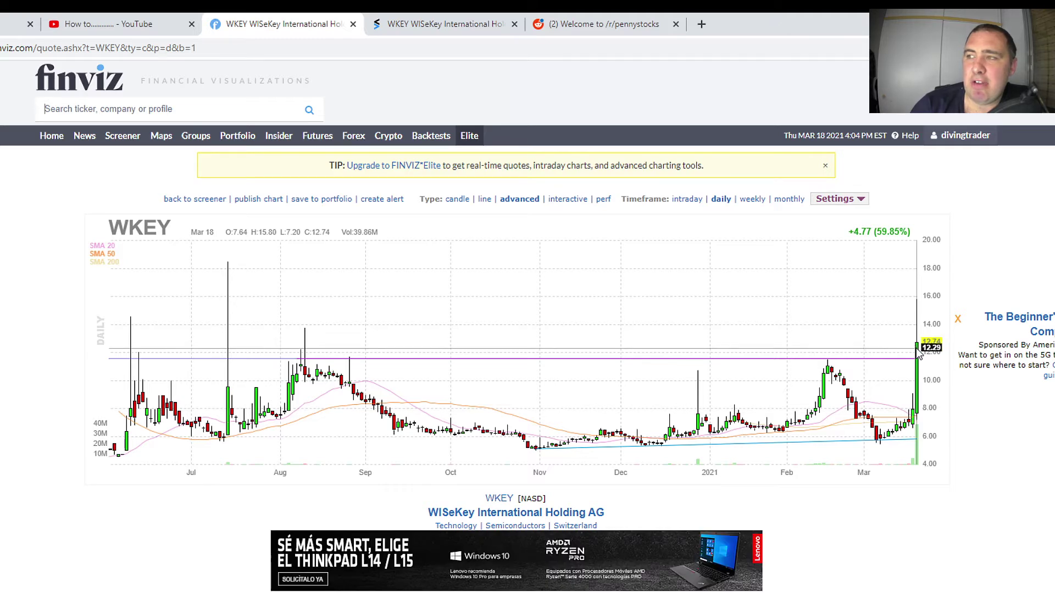
pyautogui.scroll(-1, 690, 436)
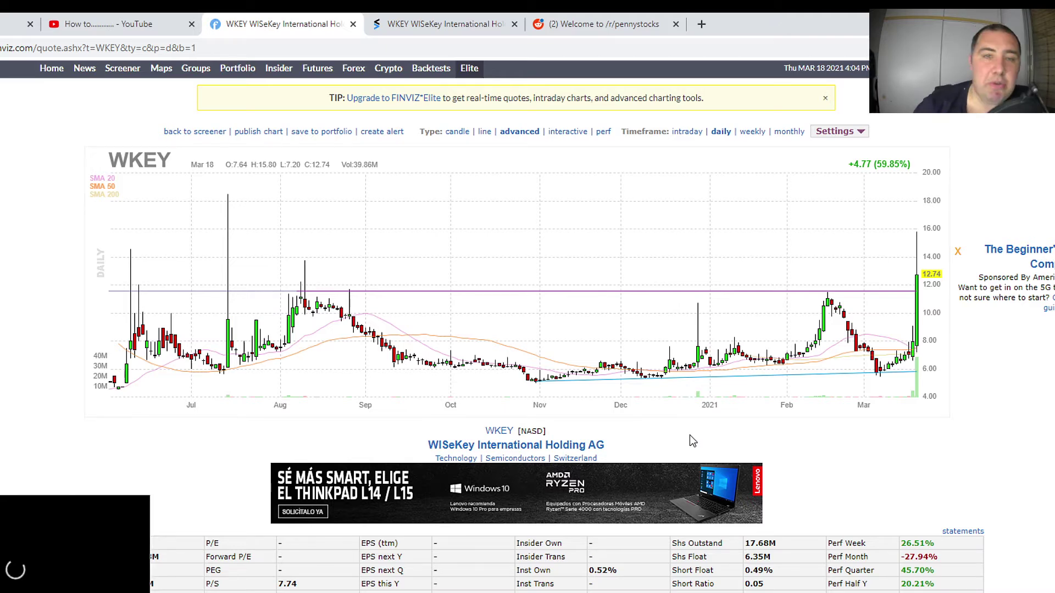
pyautogui.scroll(-5, 331, 421)
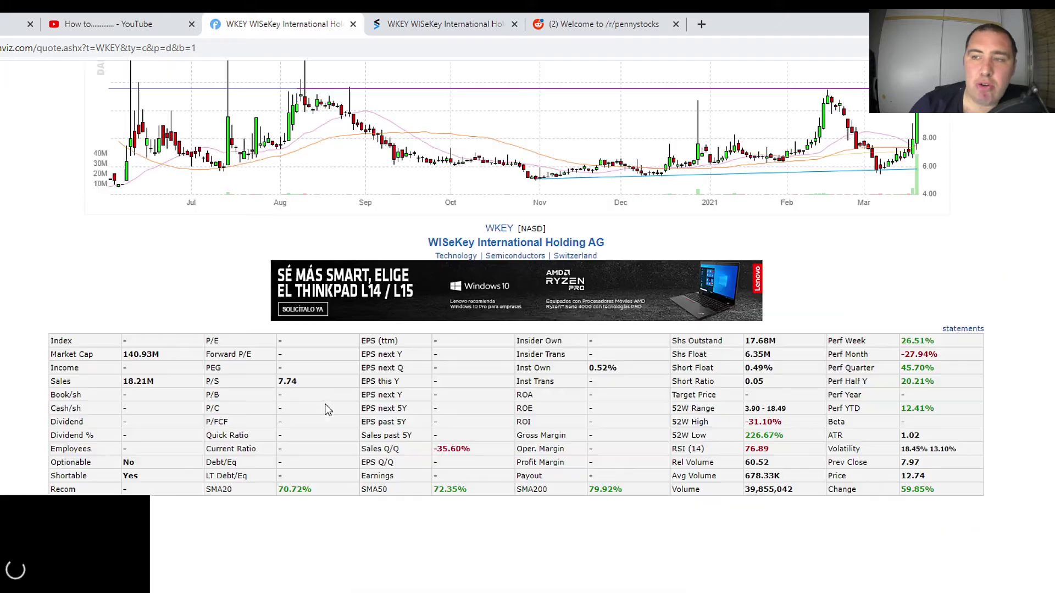
pyautogui.scroll(-7, 327, 401)
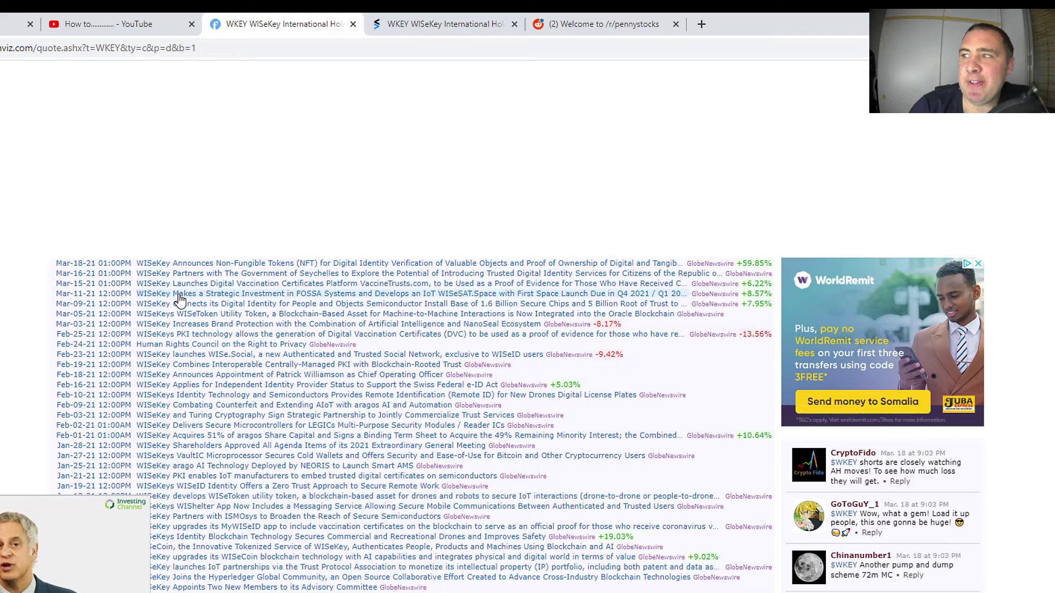
pyautogui.scroll(10, 179, 294)
pyautogui.scroll(3, 179, 295)
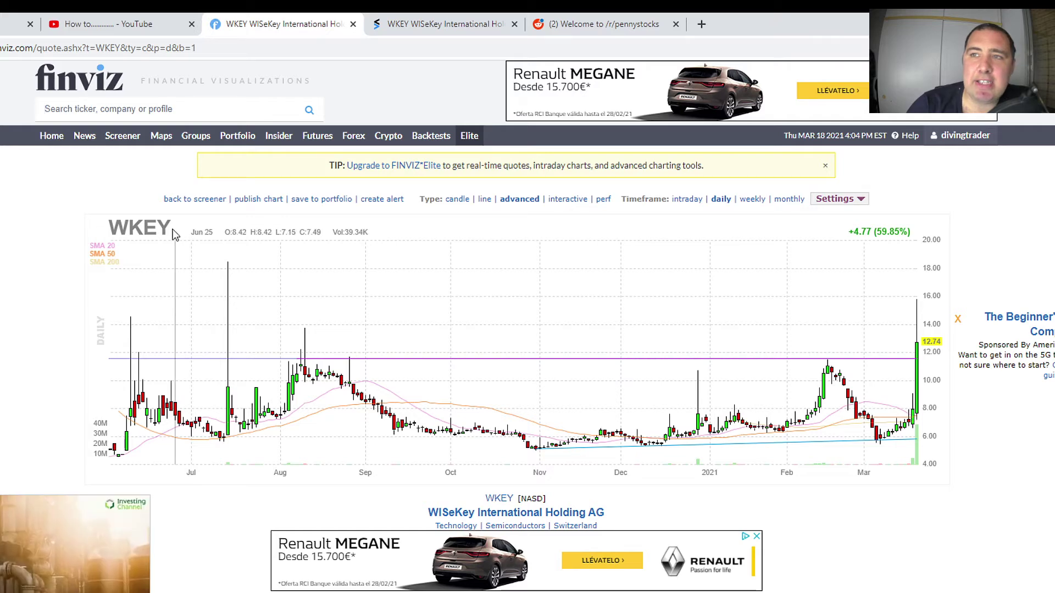
# - Switch to Stocktwits and review WKEY's sentiment, message volume, key data and user posts, including a look at the trending stocks
pyautogui.click(460, 27)
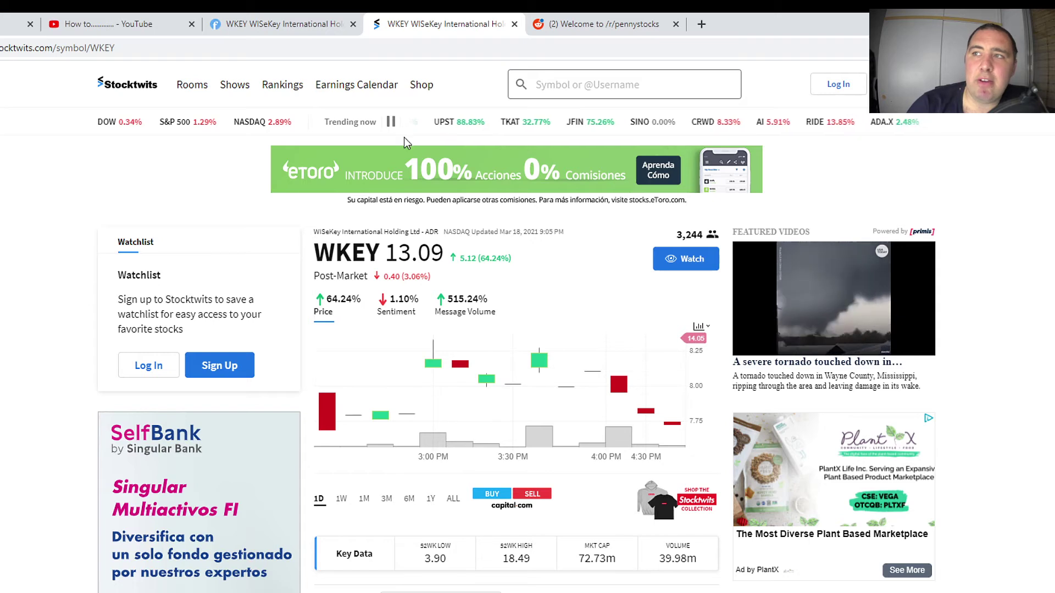
pyautogui.click(523, 88)
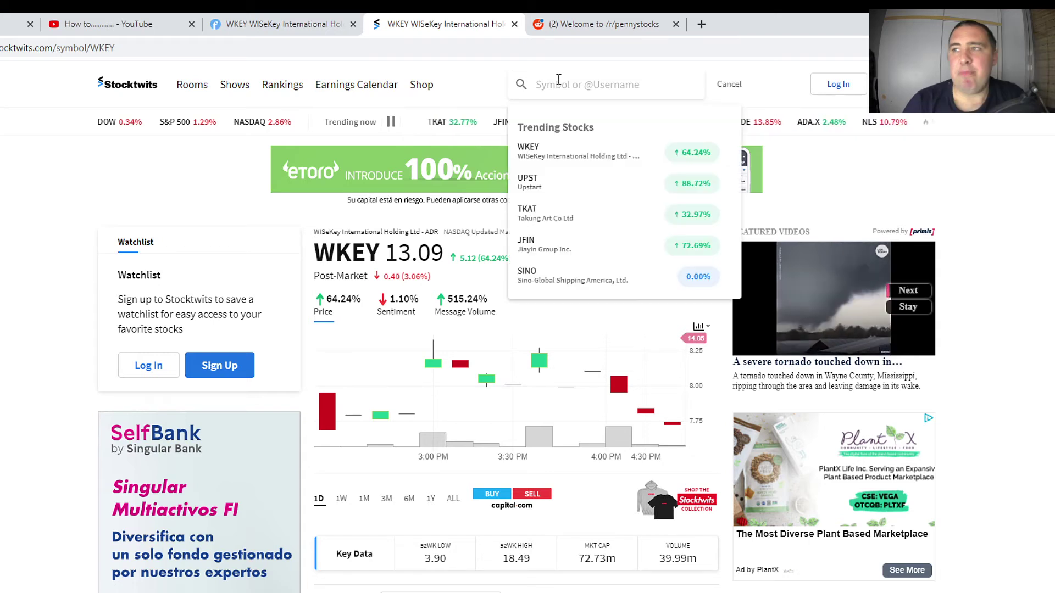
pyautogui.click(592, 156)
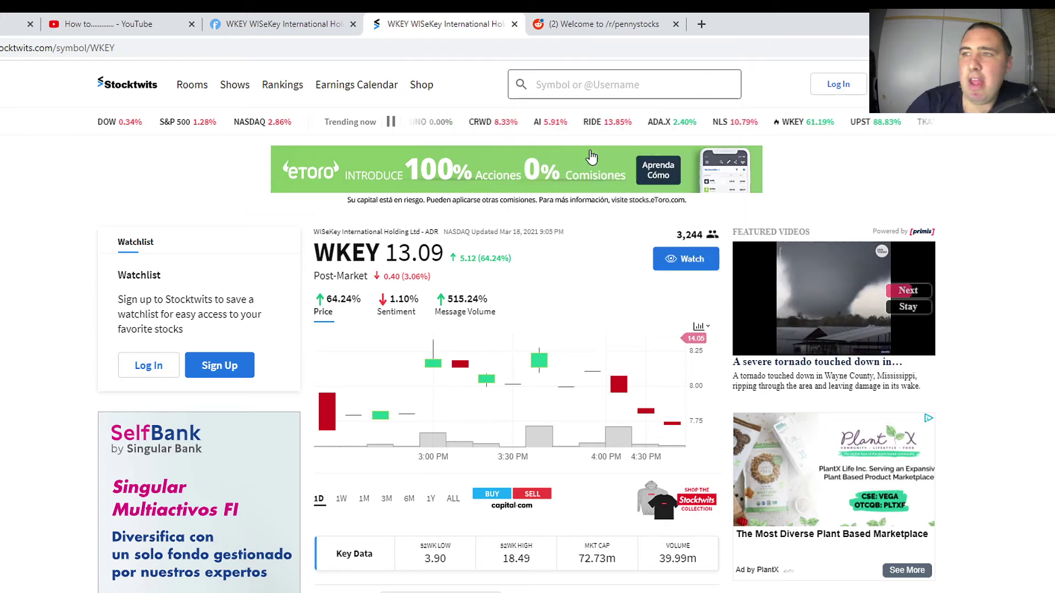
pyautogui.scroll(-5, 453, 255)
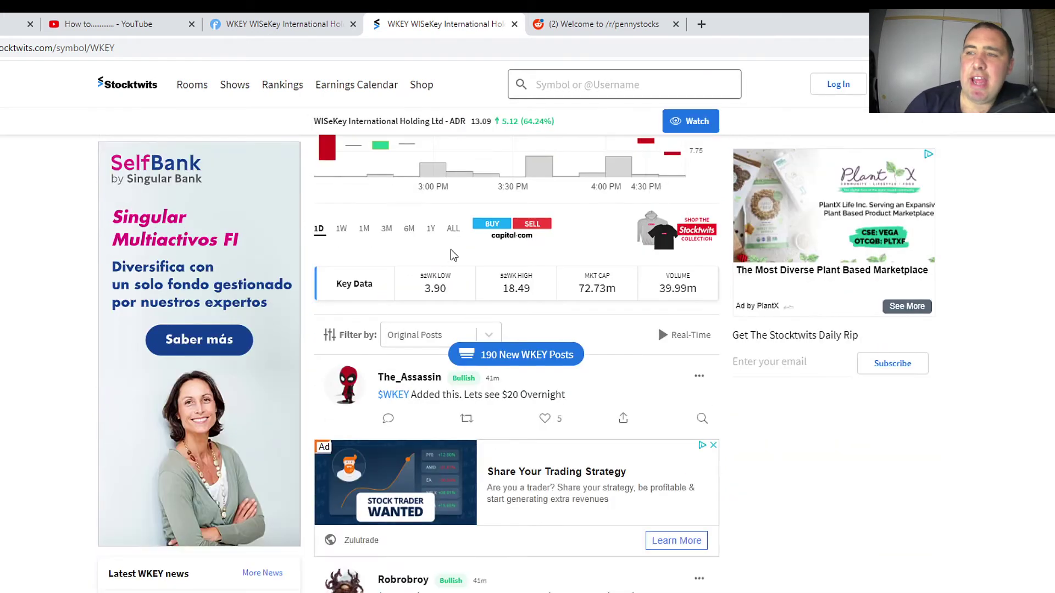
pyautogui.scroll(4, 453, 255)
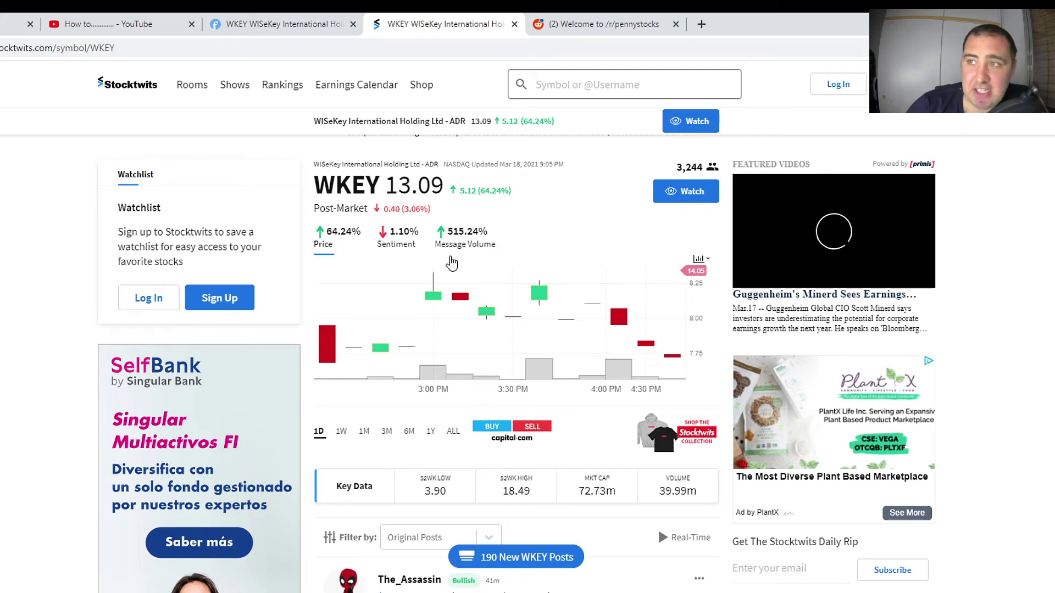
pyautogui.scroll(-5, 472, 232)
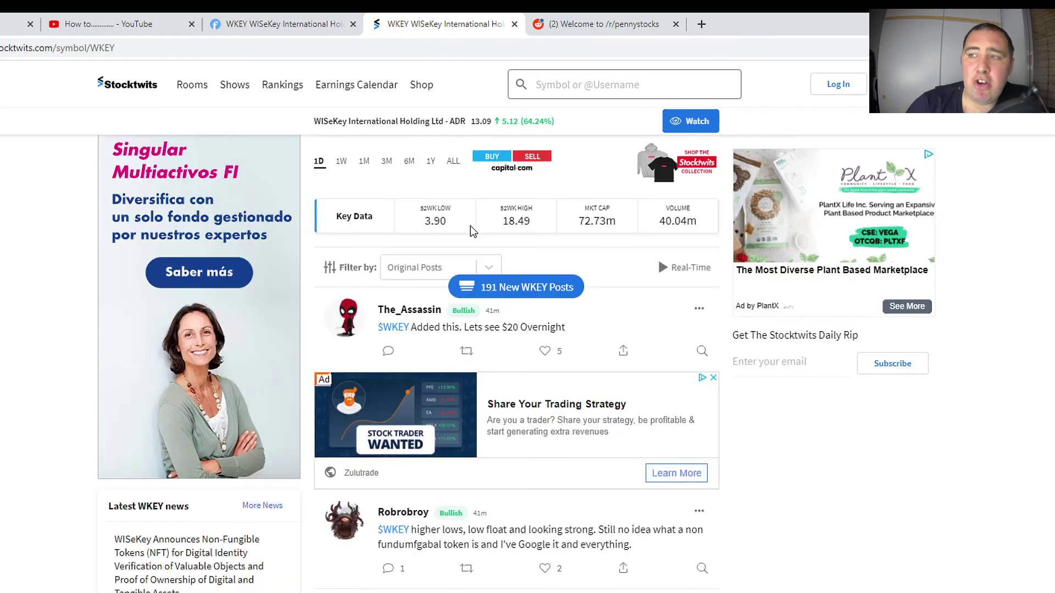
pyautogui.scroll(-1, 472, 229)
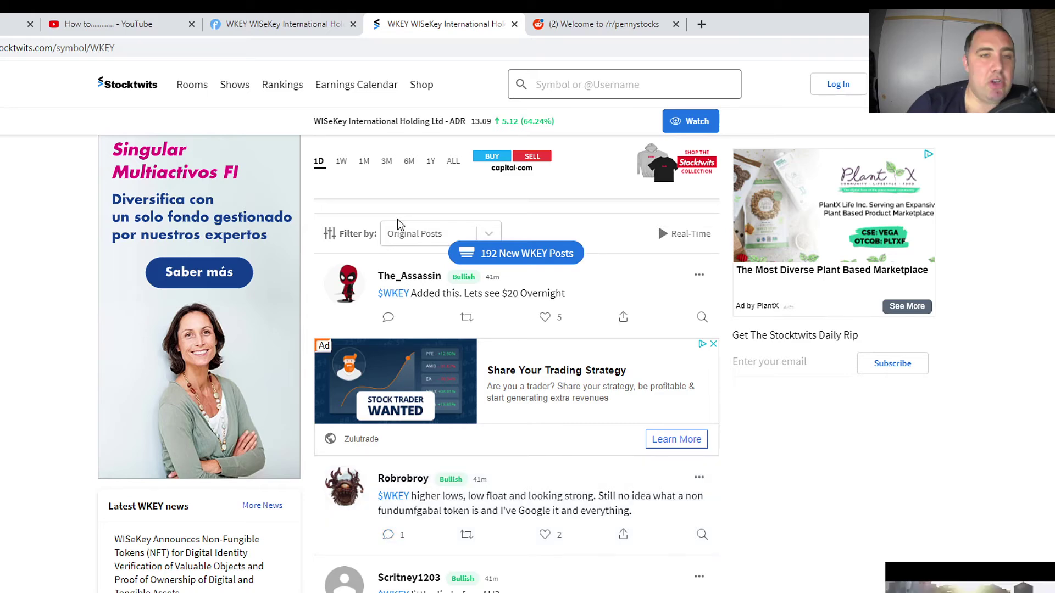
pyautogui.scroll(6, 399, 223)
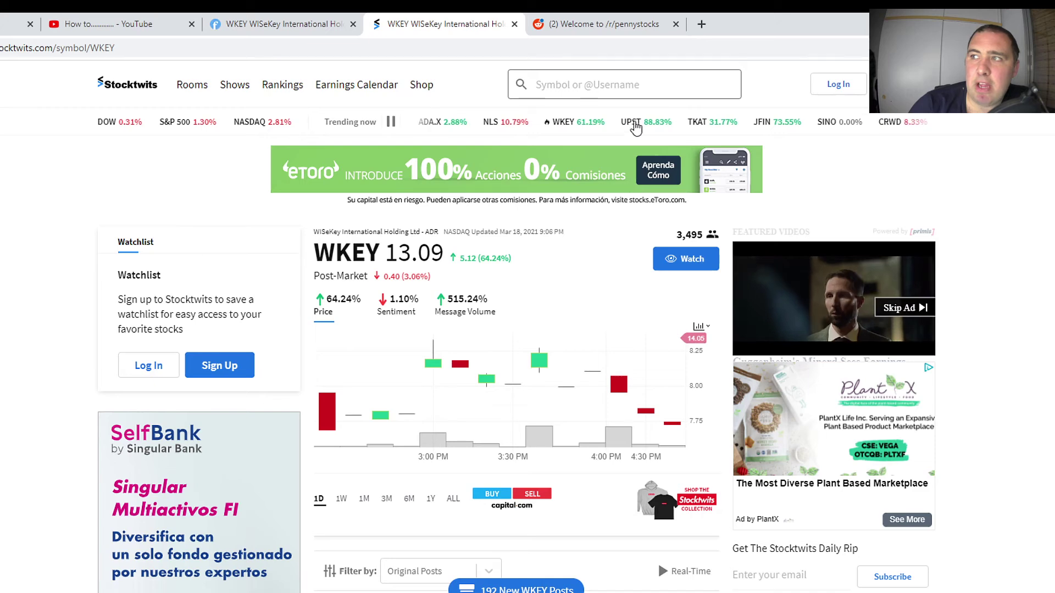
# - Open UPST from the trending stocks and read through its key data and the bullish and bearish user posts
pyautogui.click(634, 125)
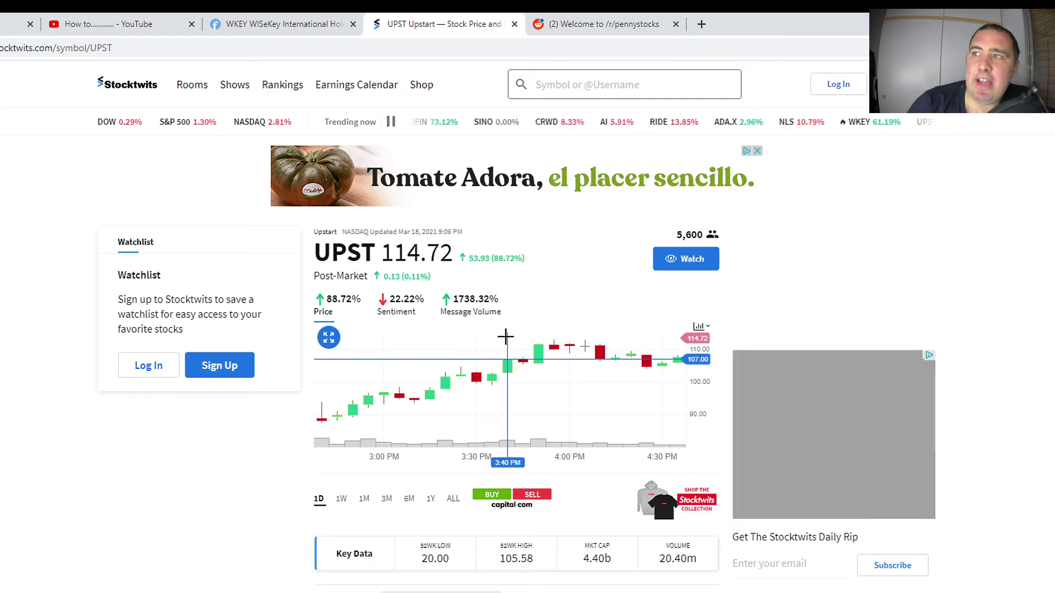
pyautogui.scroll(-2, 582, 281)
pyautogui.scroll(1, 646, 203)
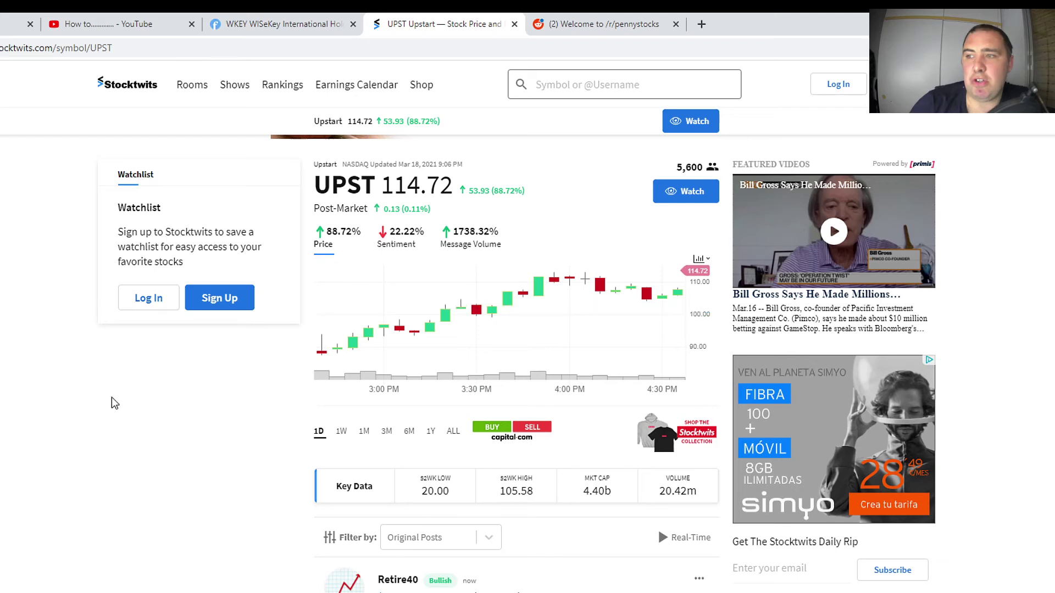
pyautogui.scroll(-6, 439, 264)
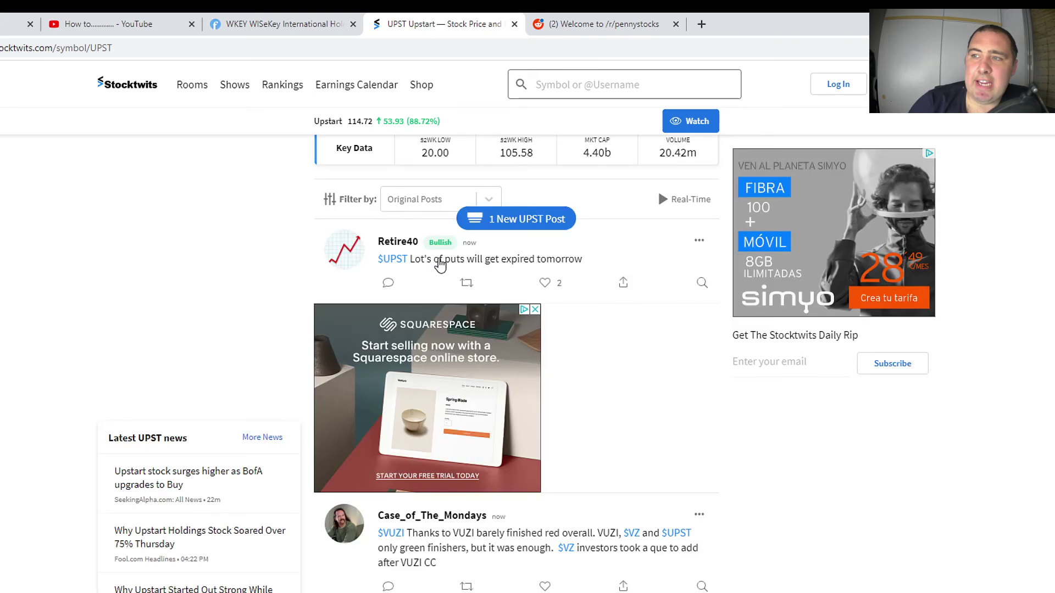
pyautogui.scroll(-4, 440, 264)
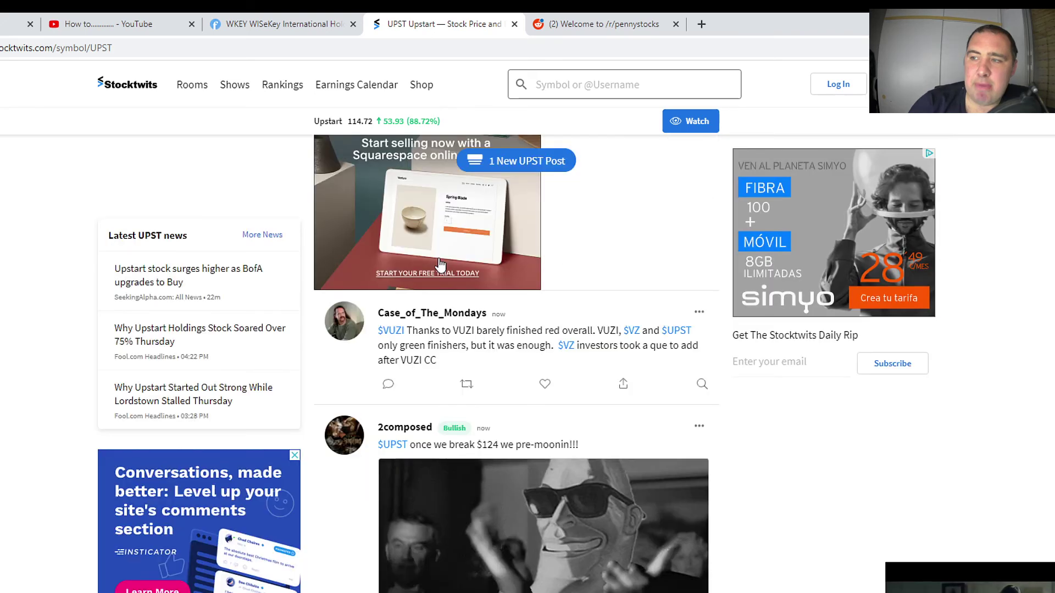
pyautogui.scroll(-8, 439, 266)
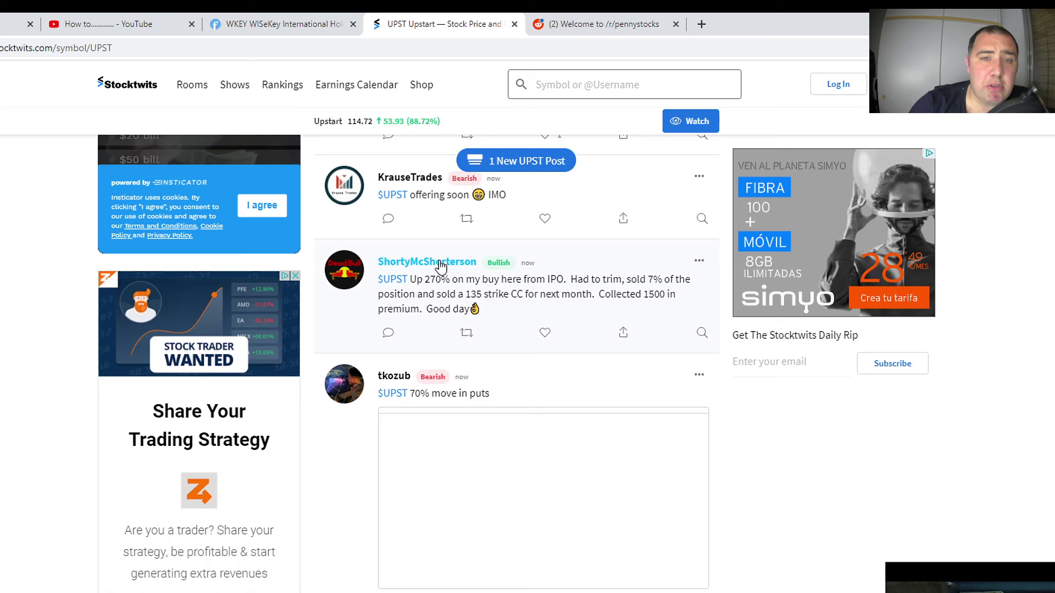
pyautogui.scroll(-6, 439, 266)
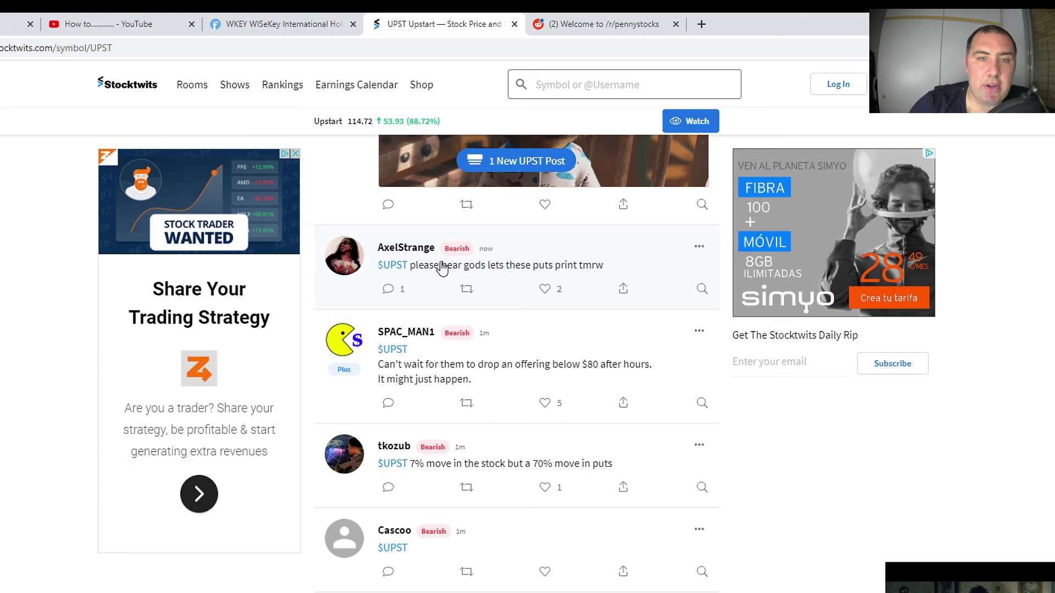
# - Switch to Reddit's r/pennystocks community and browse its hot posts for penny stock ideas
pyautogui.click(621, 24)
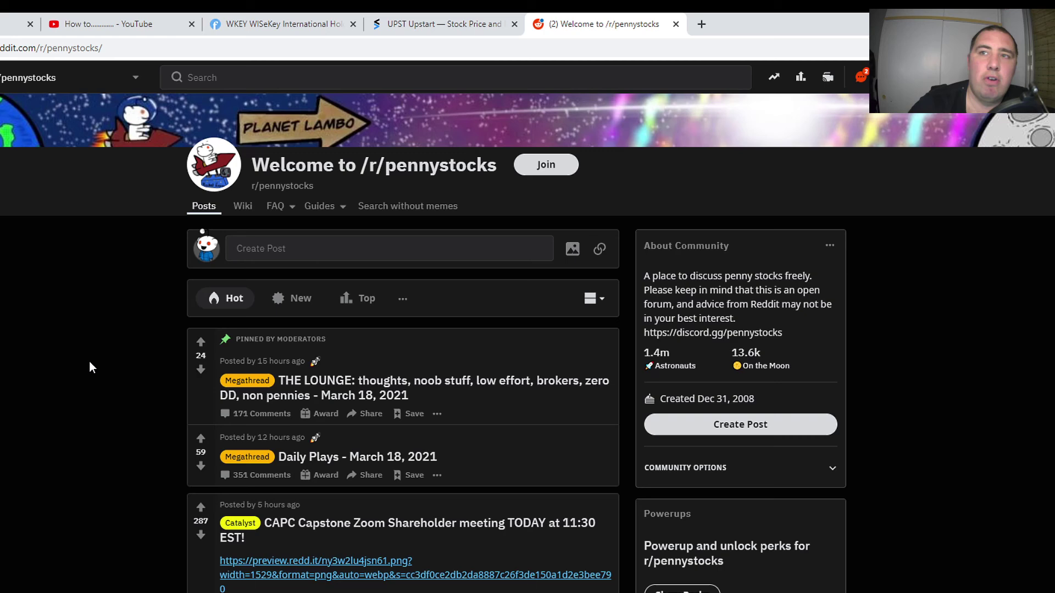
pyautogui.scroll(-4, 89, 368)
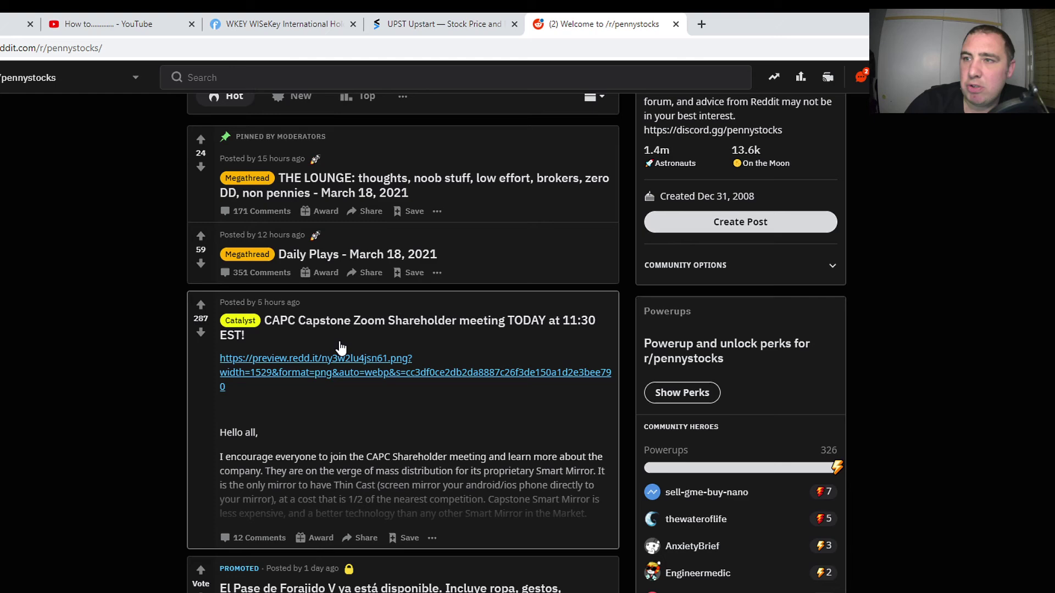
pyautogui.scroll(-10, 341, 347)
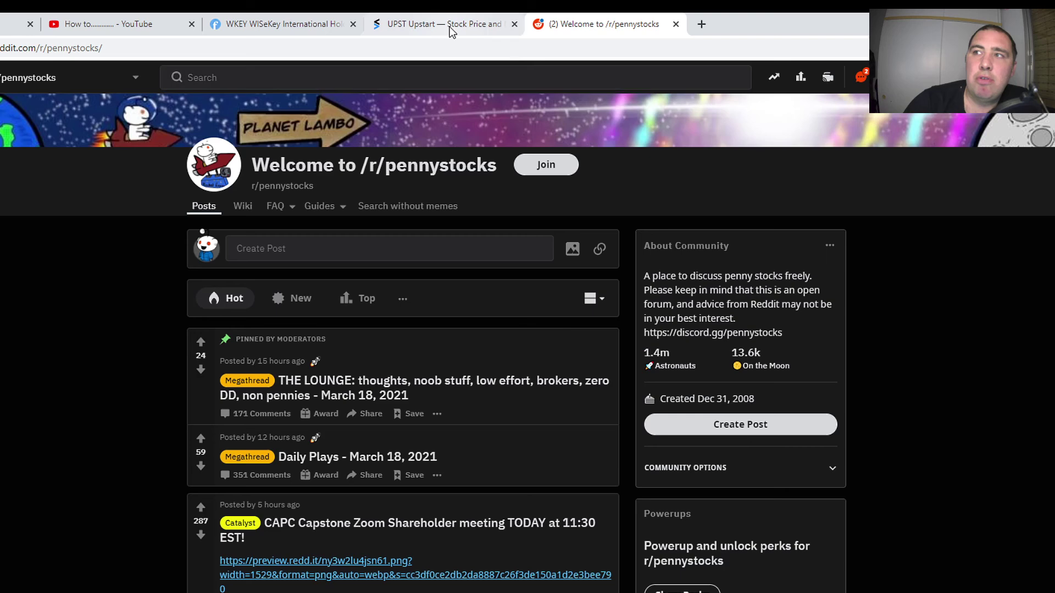
# - Return to the stock screener on Finviz and load the saved Penny Stocks preset, leaving the Beta filter at Any
pyautogui.click(280, 26)
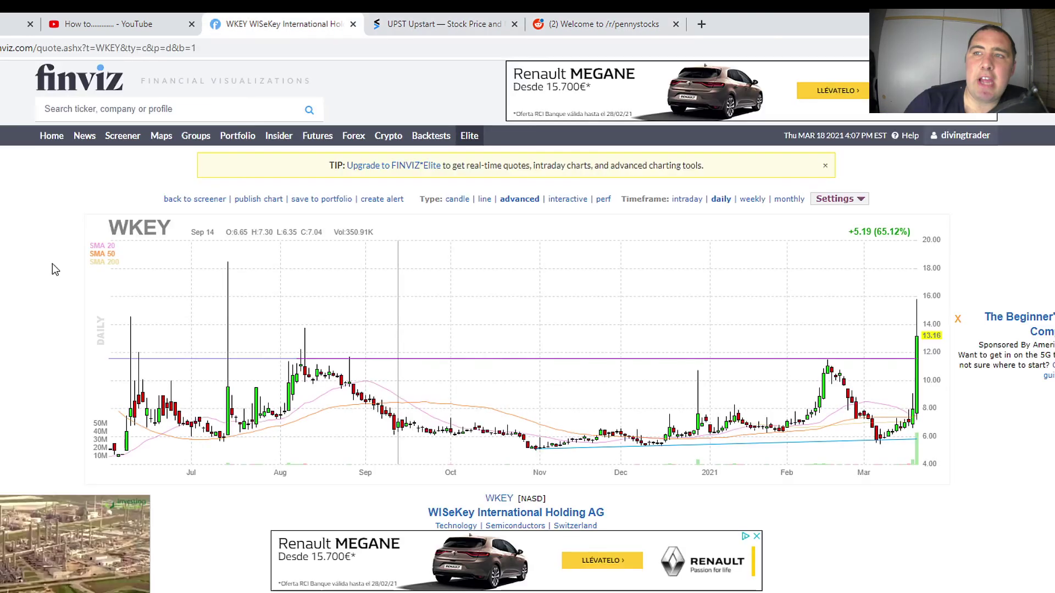
pyautogui.moveTo(37, 524)
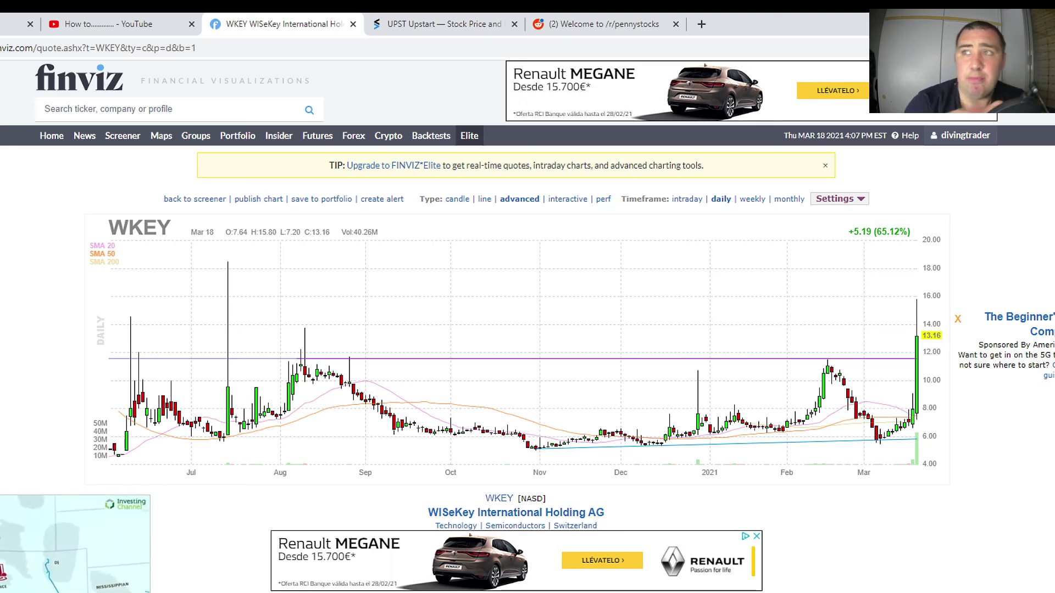
pyautogui.click(118, 137)
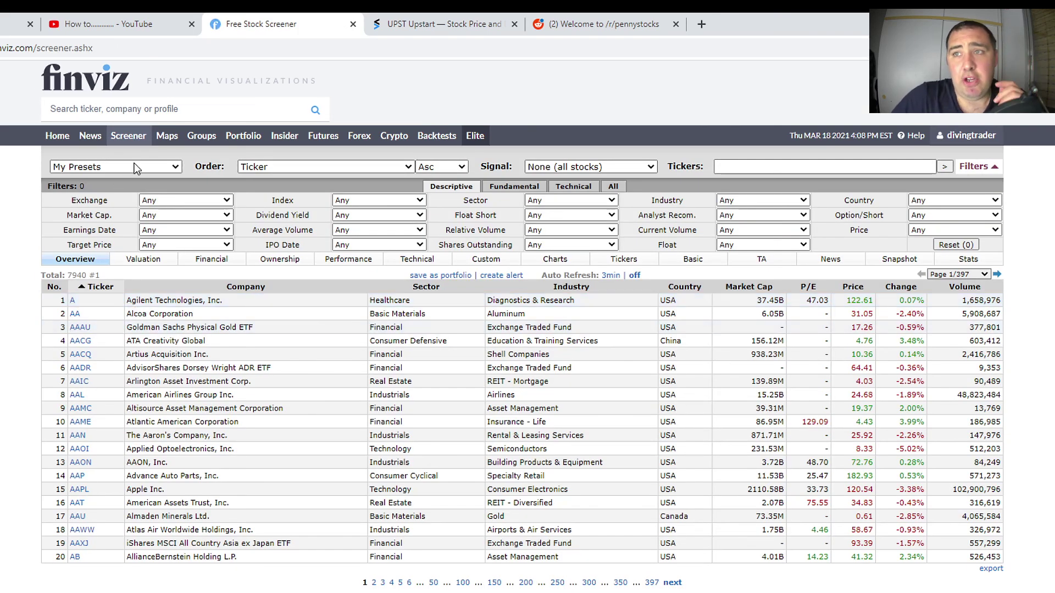
pyautogui.click(137, 168)
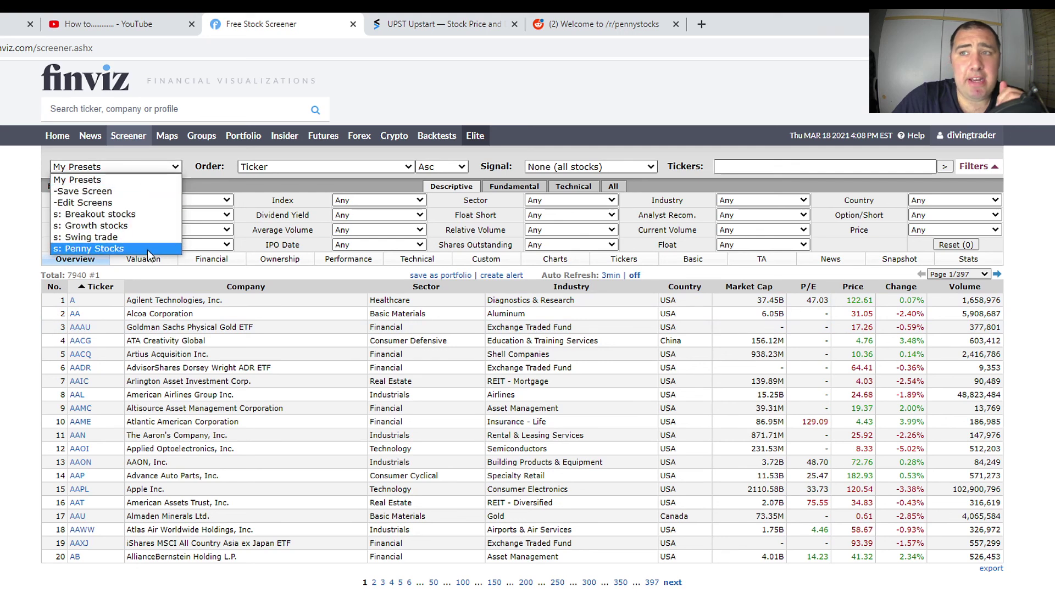
pyautogui.click(95, 249)
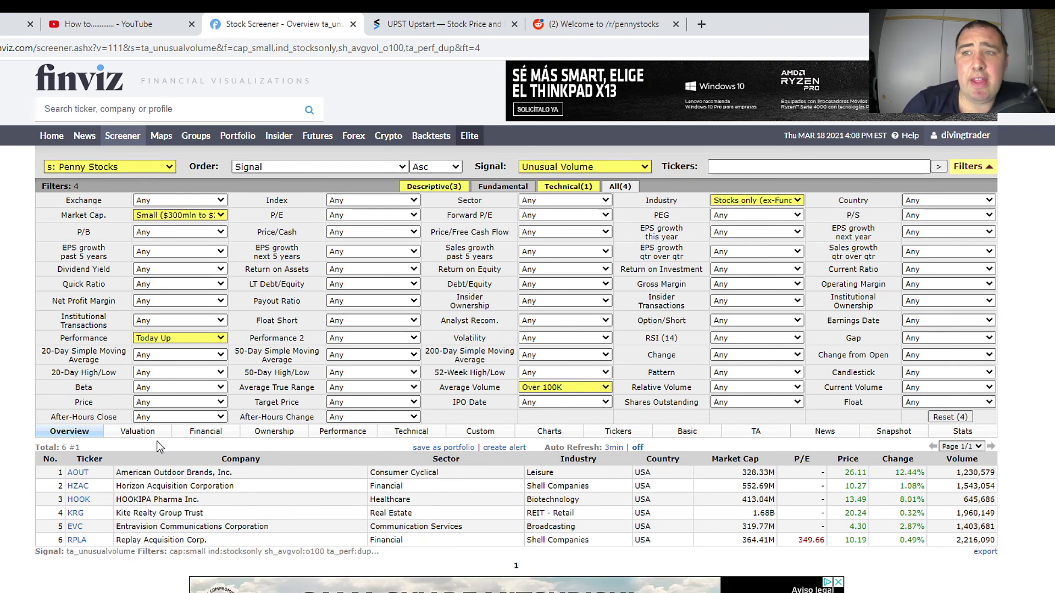
pyautogui.click(172, 387)
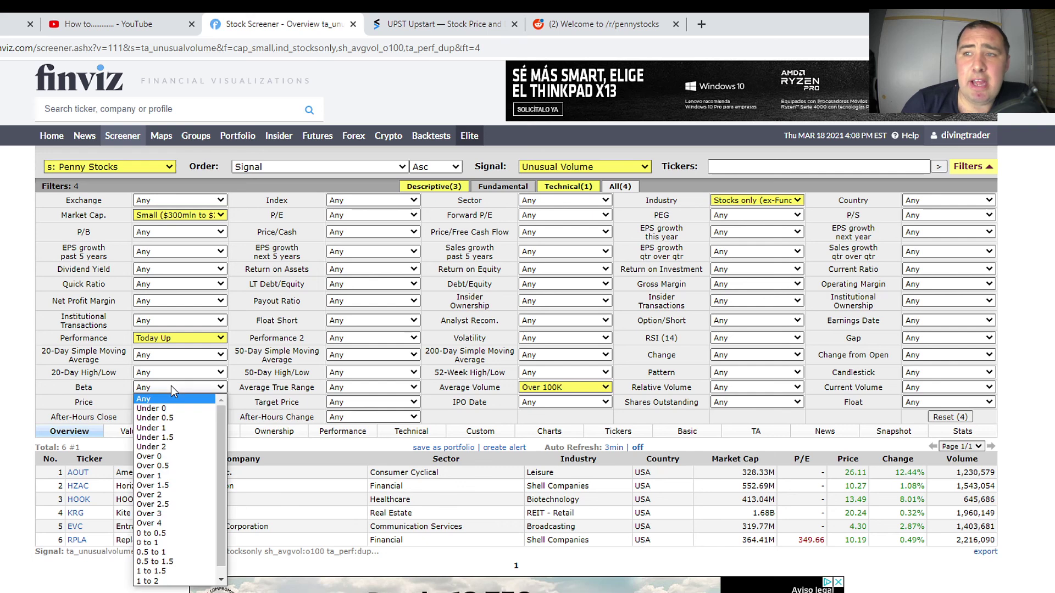
pyautogui.click(170, 386)
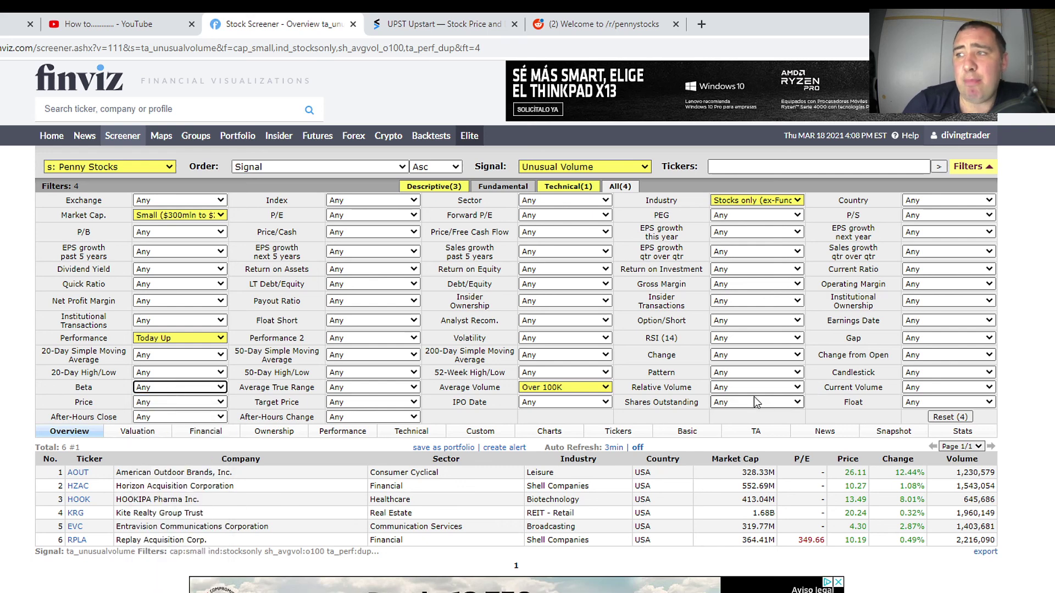